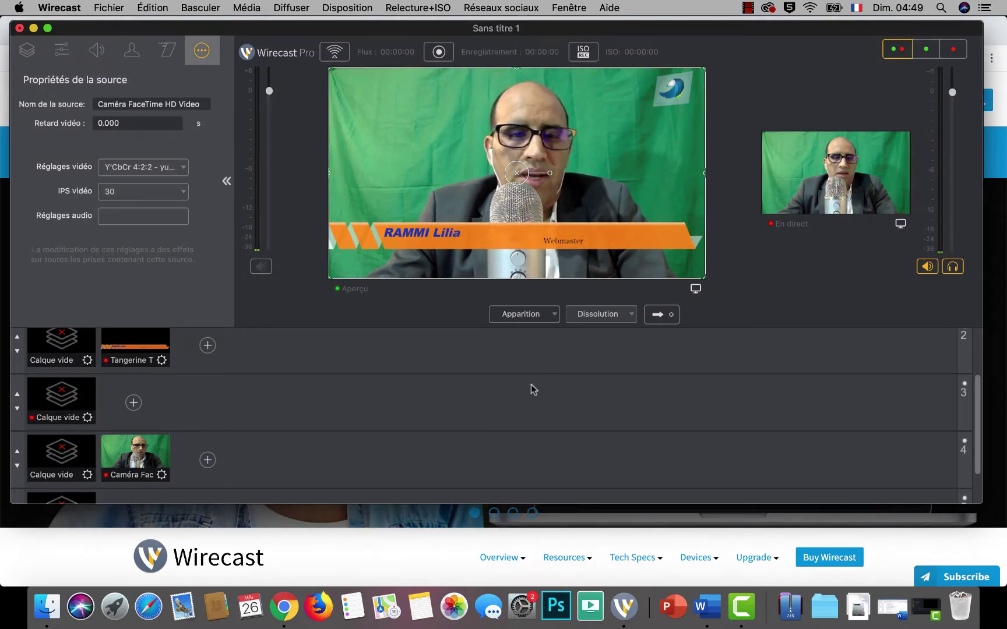
Take the orange title overlay off layer 2 by choosing its empty shot, and send the change live
scroll(138, 373, up, 2)
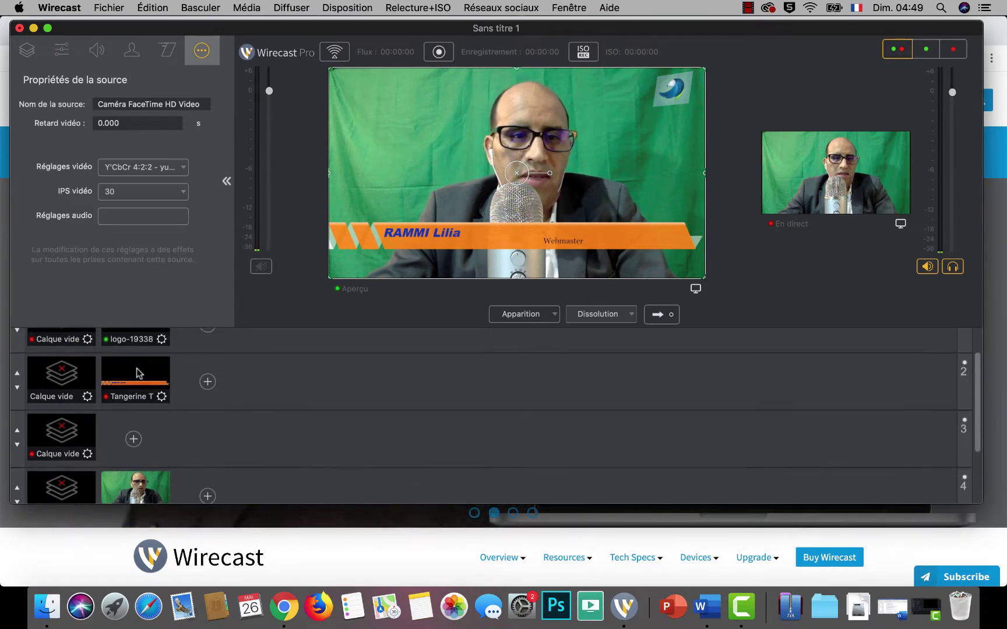
scroll(138, 373, up, 1)
click(129, 406)
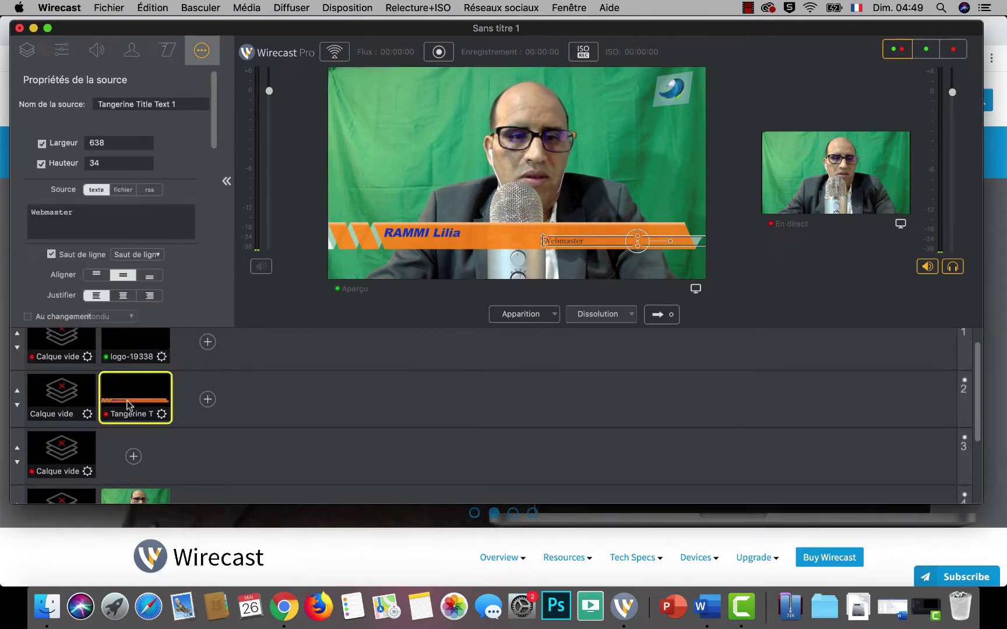
click(54, 402)
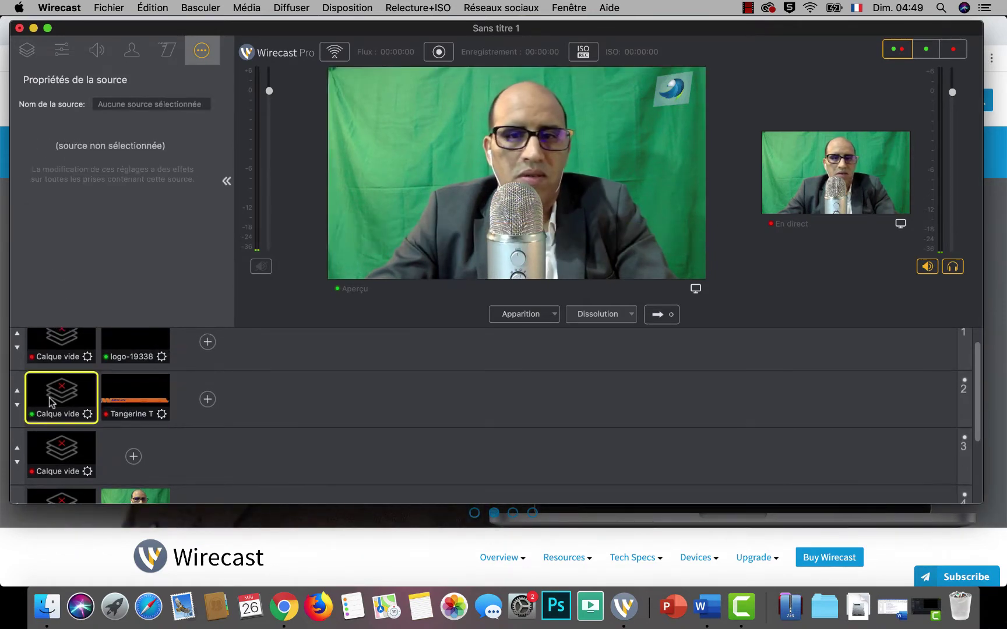
click(657, 315)
Add a Texte overlay shot to main layer 3 and show its source properties
scroll(353, 410, down, 1)
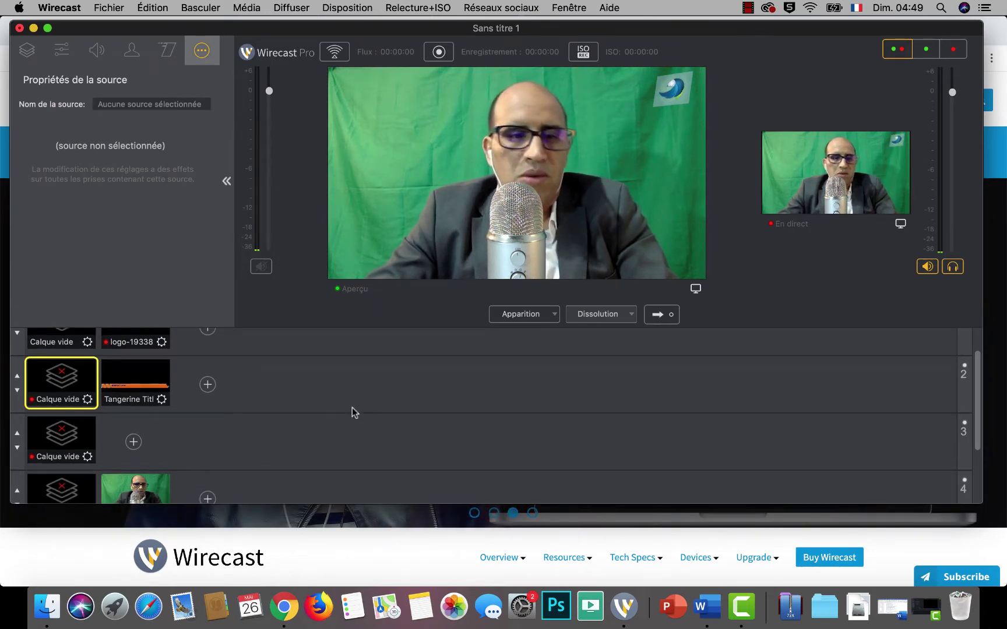
click(133, 442)
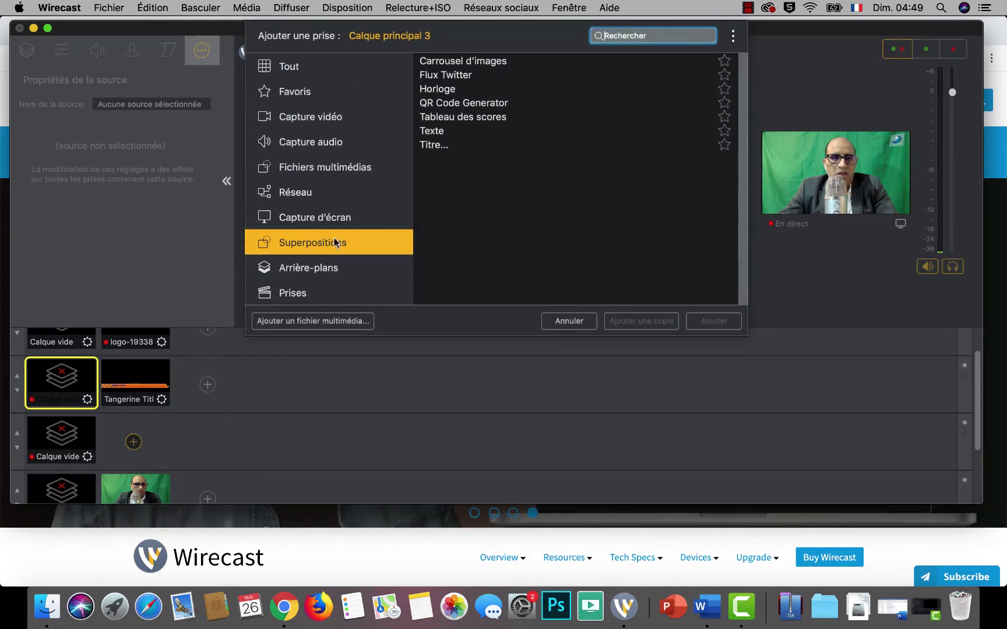
click(433, 133)
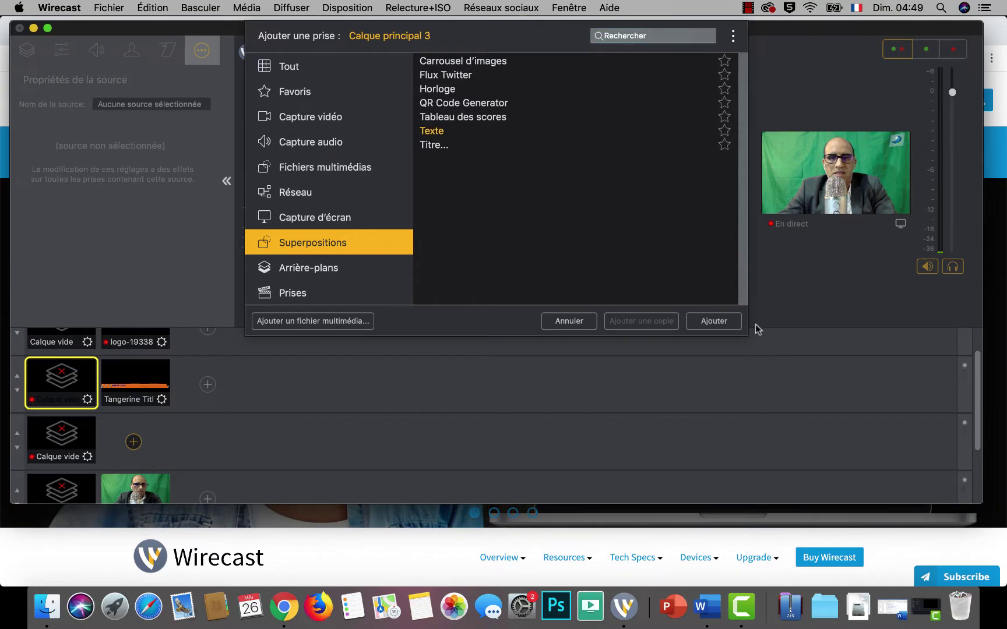
click(712, 322)
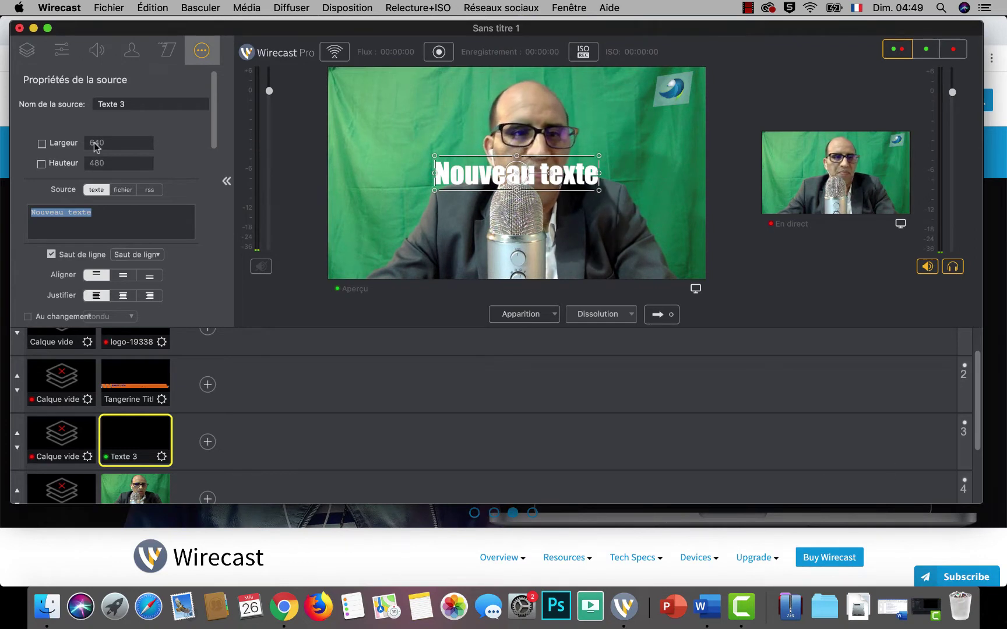
click(25, 52)
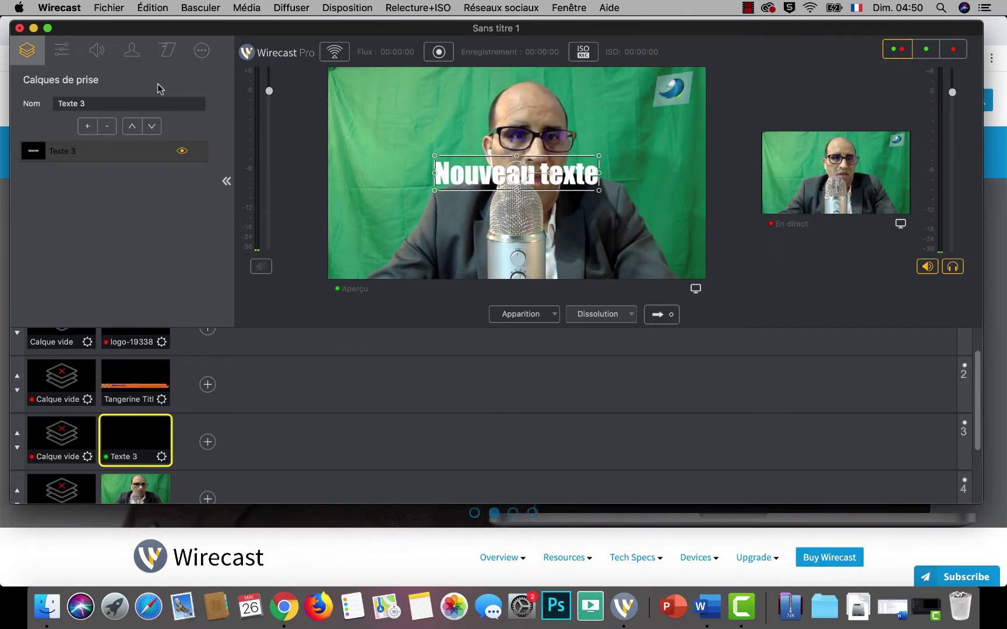
click(202, 52)
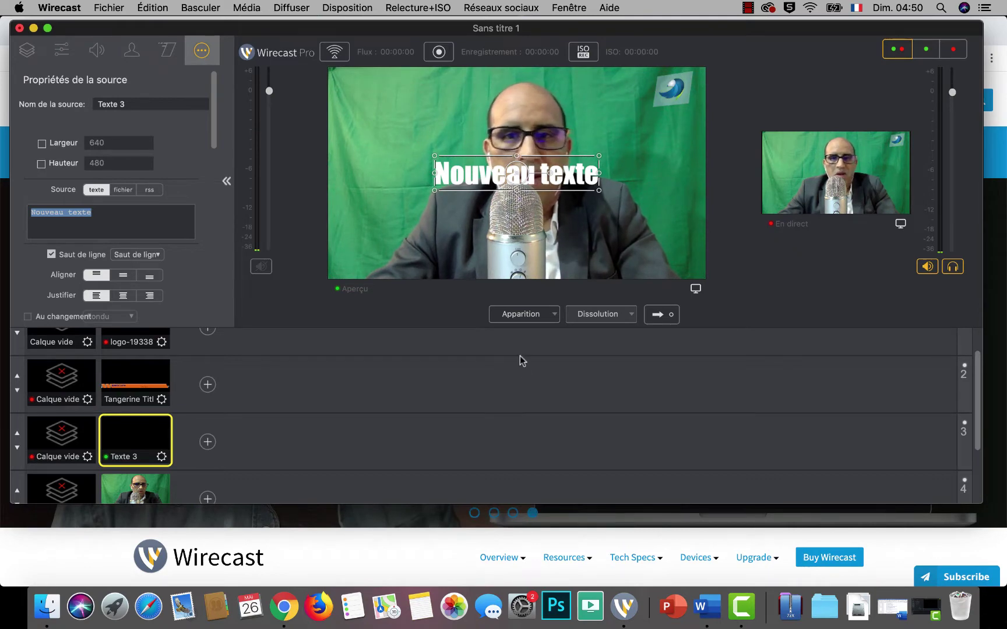
Switch to Chrome, search Google for "lorem ipsum" and open the lipsum.com site from the results
click(282, 606)
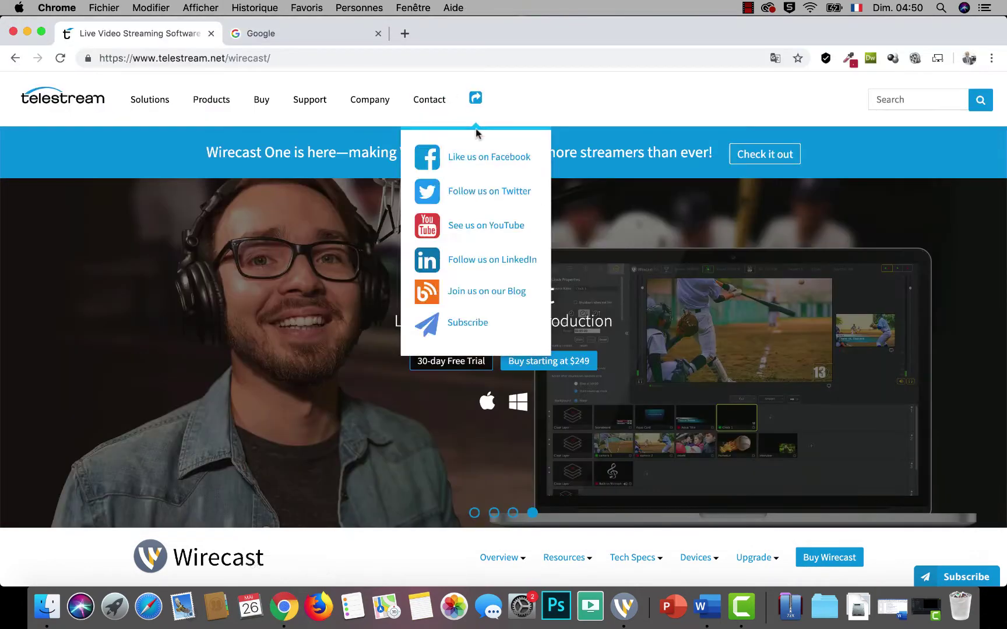
click(271, 33)
click(402, 314)
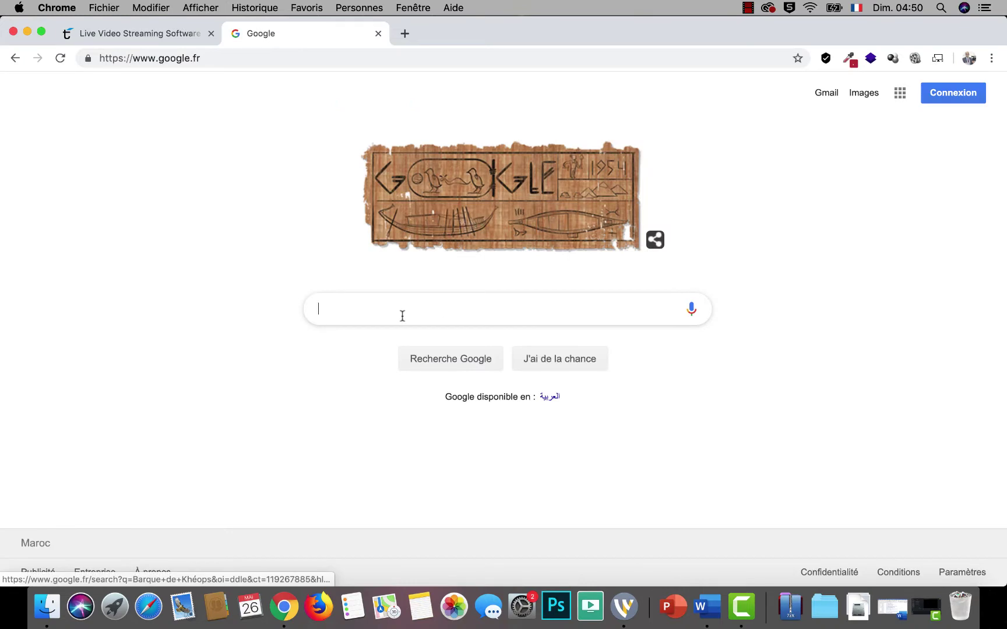
text(lore)
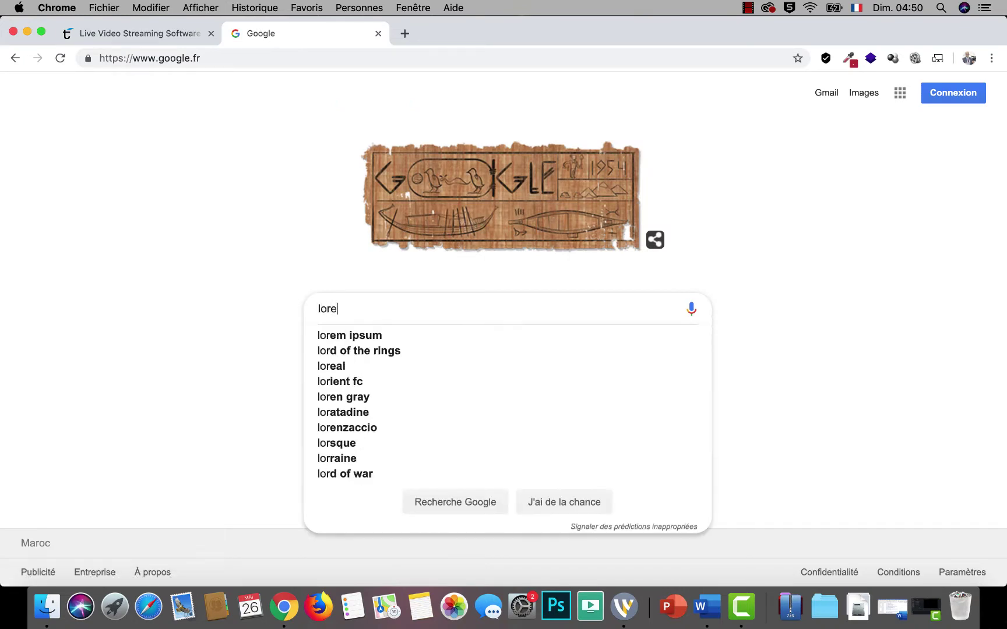
click(388, 338)
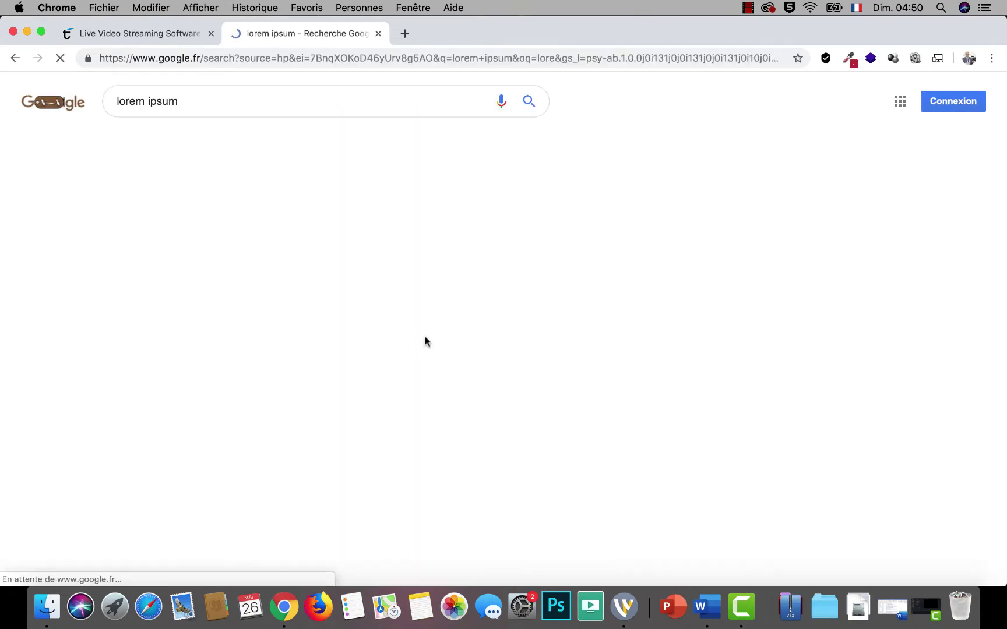
click(157, 201)
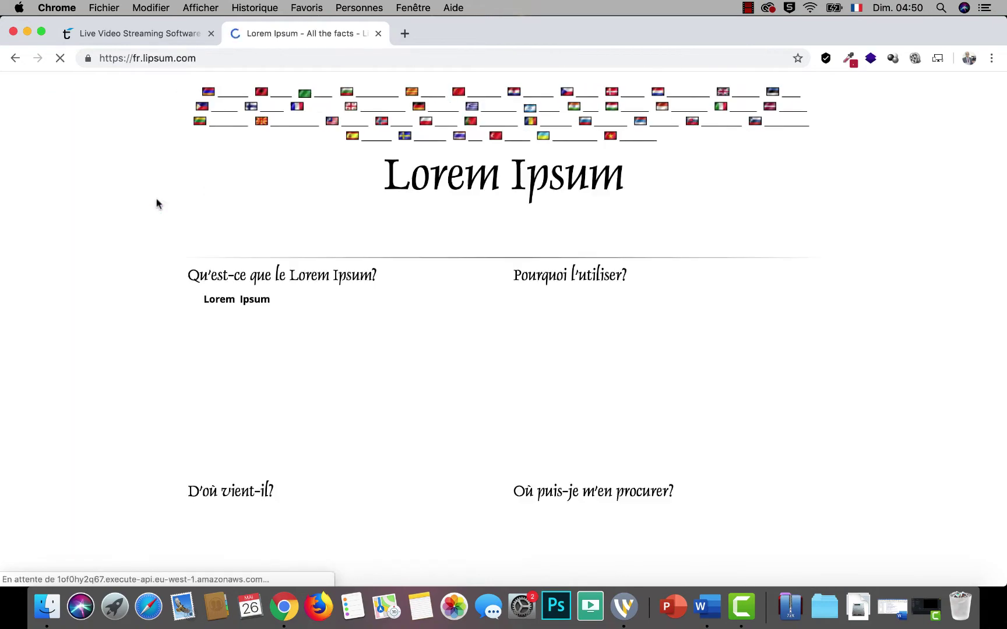
Generate 20 words of Lorem Ipsum, starting with "Lorem ipsum dolor sit amet", and copy the generated sentences
scroll(467, 239, down, 7)
scroll(467, 239, down, 4)
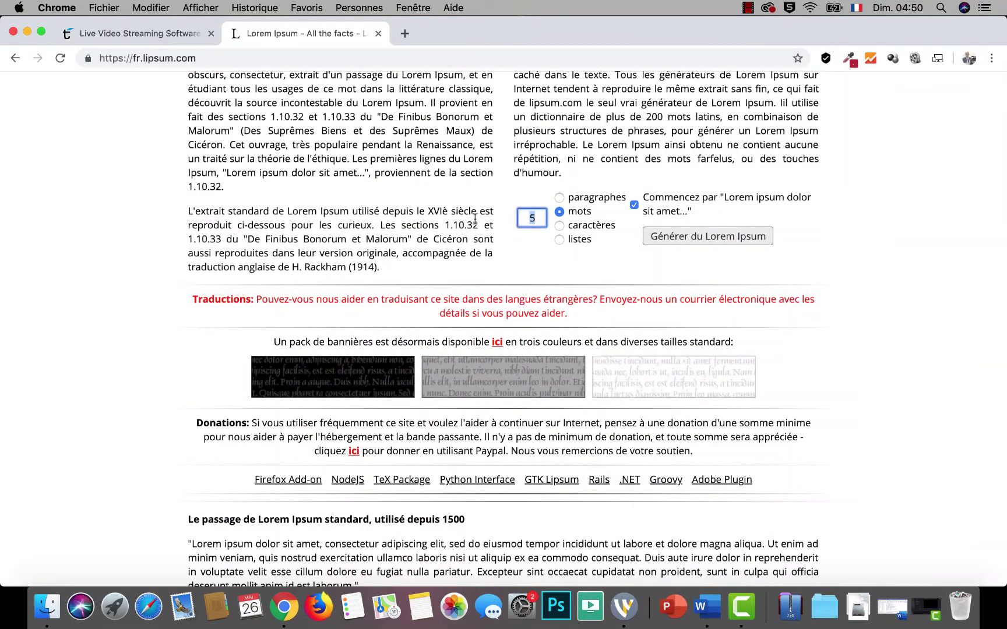
click(714, 237)
mouse_move(180, 281)
mouse_down()
mouse_move(755, 271)
mouse_move(348, 290)
mouse_move(188, 271)
mouse_up()
key(super+c)
click(821, 270)
right_click(192, 270)
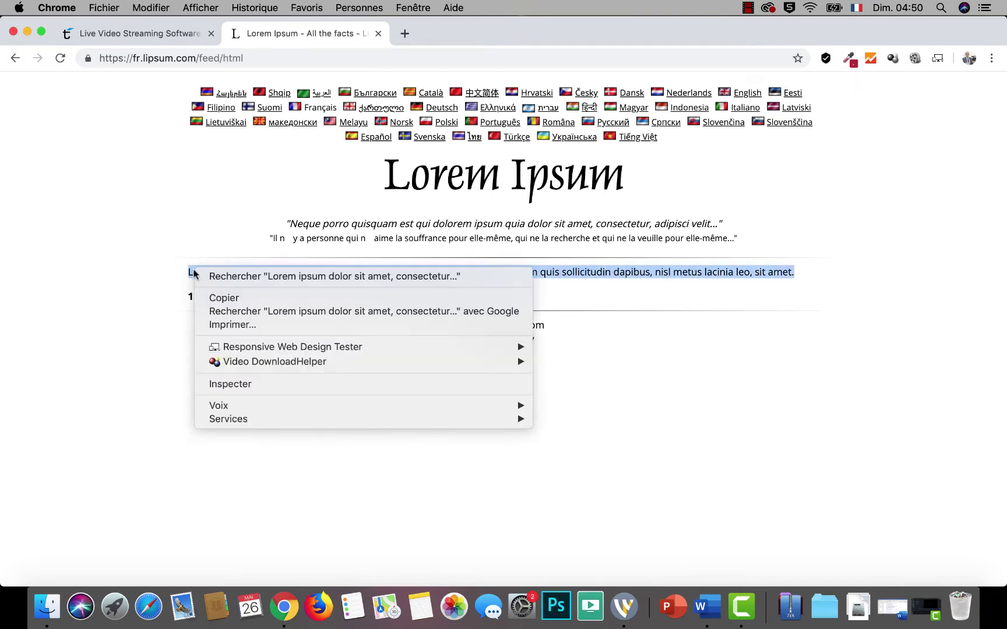
click(216, 295)
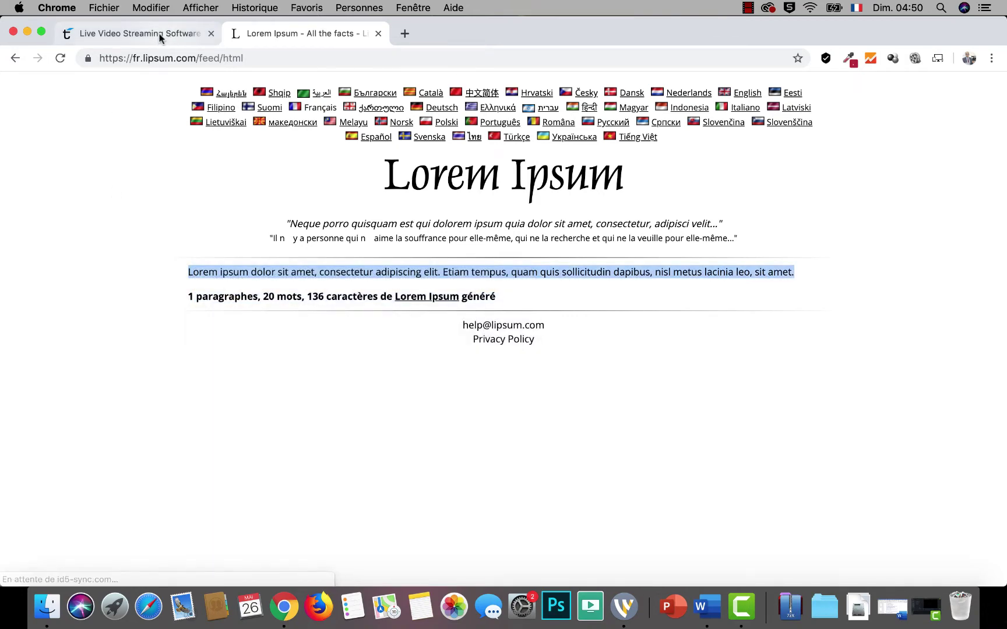
Back in Wirecast, replace the placeholder text with "Trump :" plus the copied Lorem Ipsum, and move it to the lower part of the preview
click(169, 35)
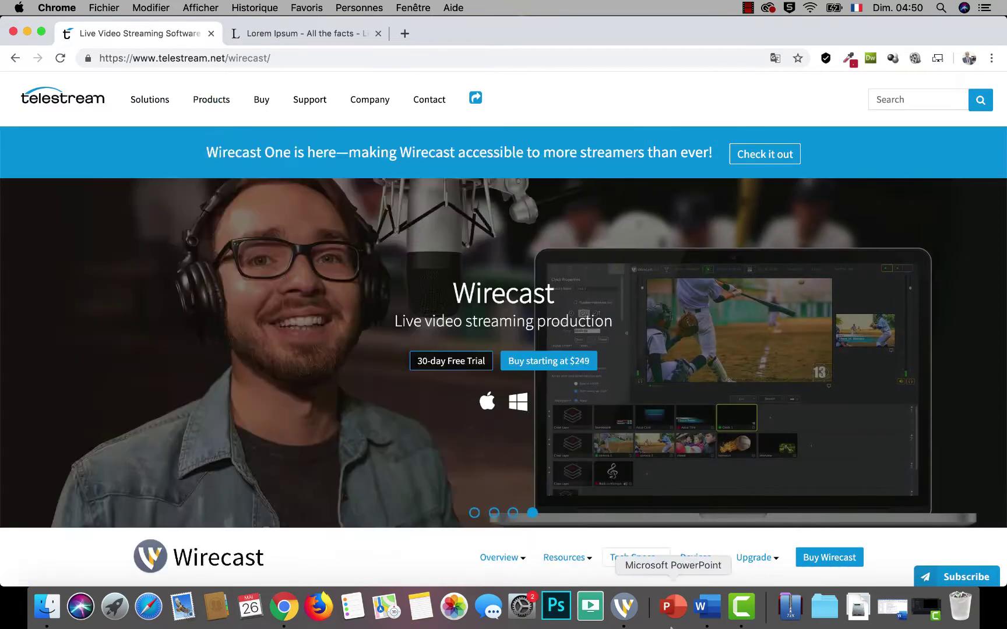
click(624, 607)
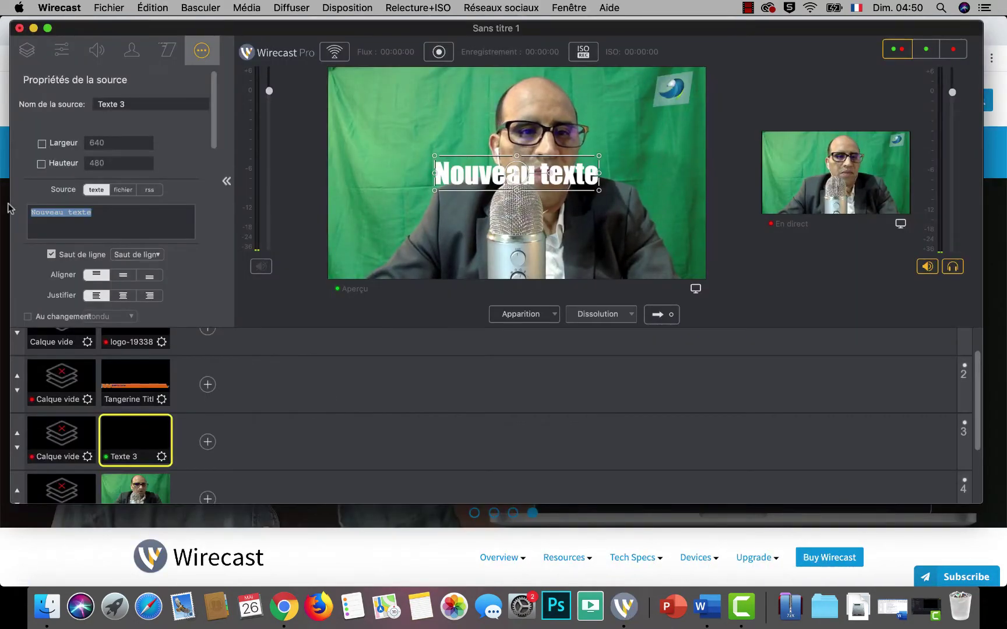
drag(115, 225, 1, 209)
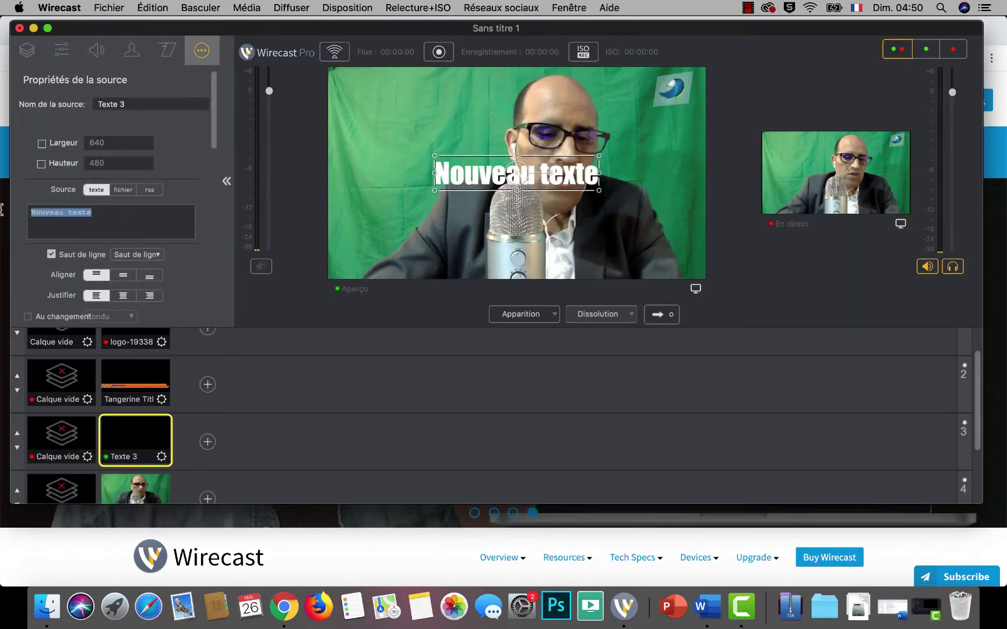
text(Trump)
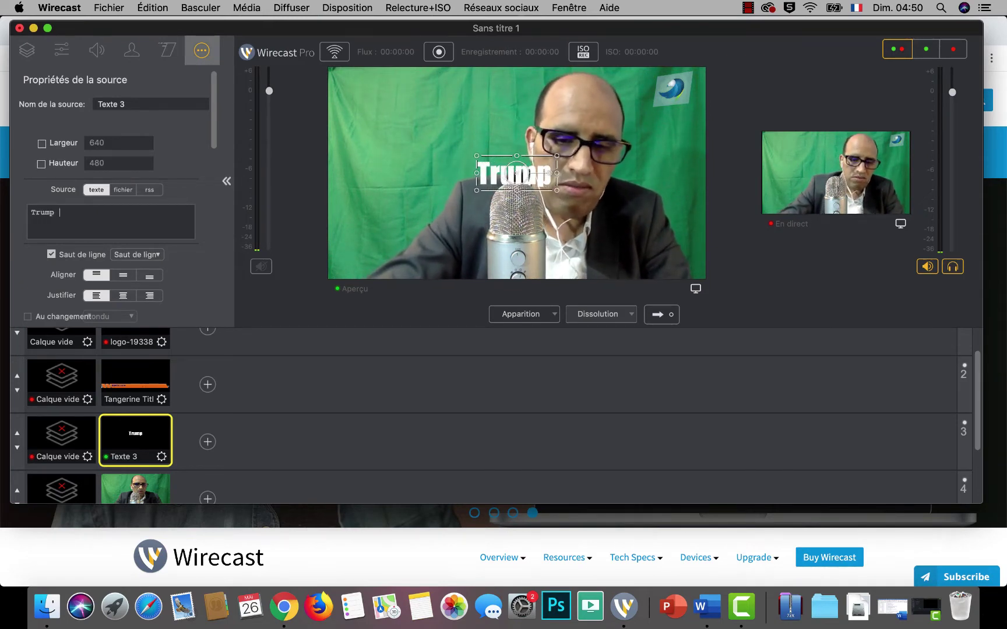
text( :)
key(super+v)
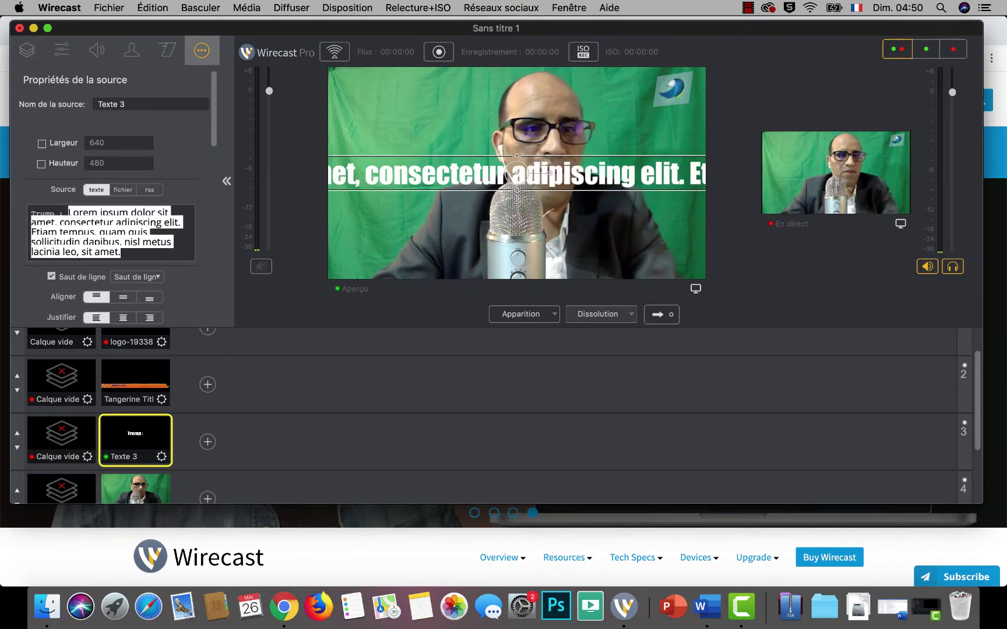
drag(451, 179, 514, 247)
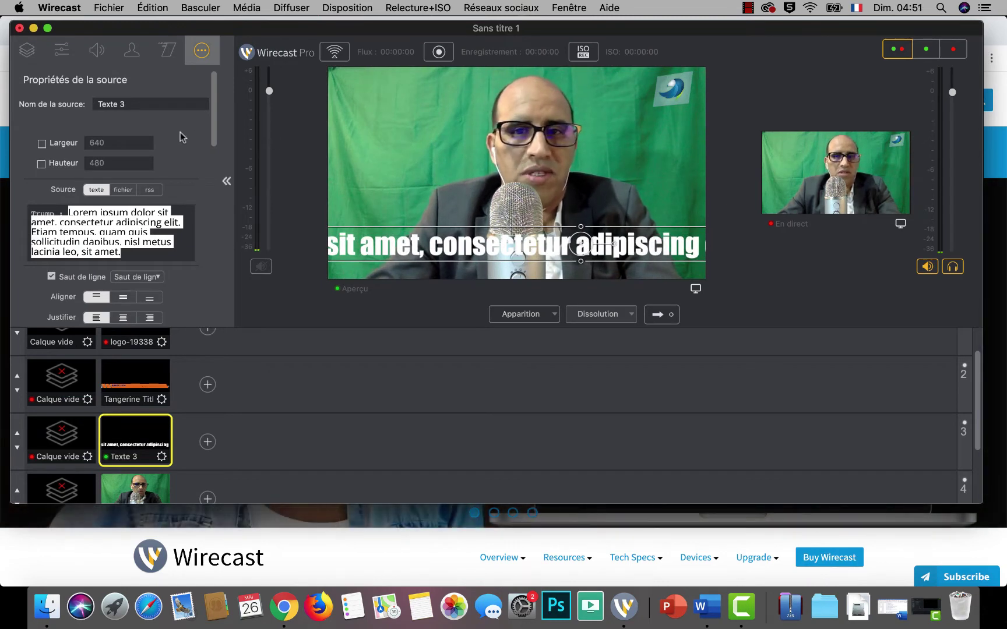
Enable the on-change transition for the text source, using the Fondu effect
scroll(28, 120, down, 5)
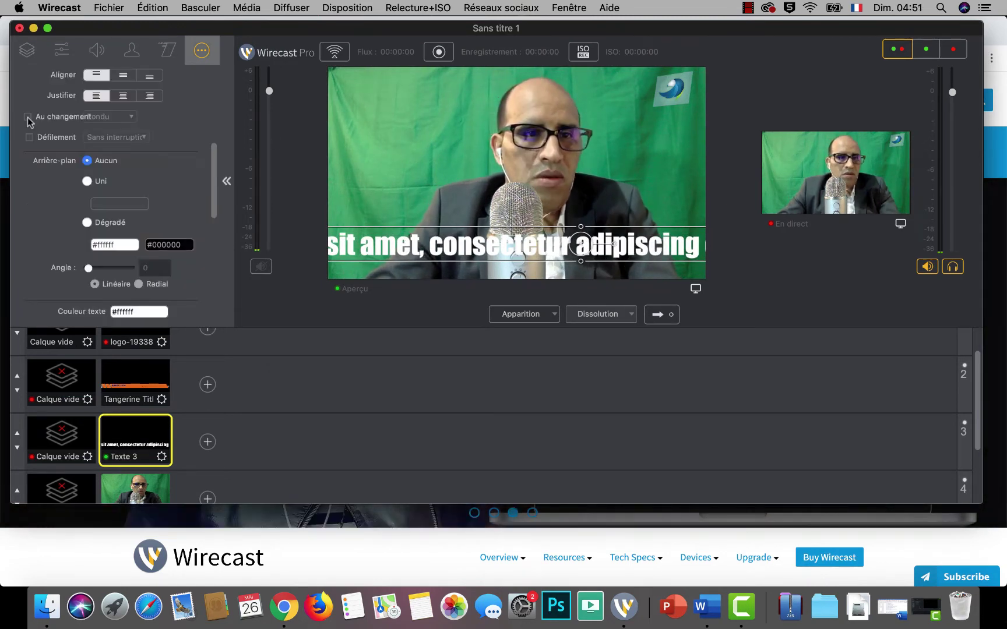
click(27, 118)
click(131, 118)
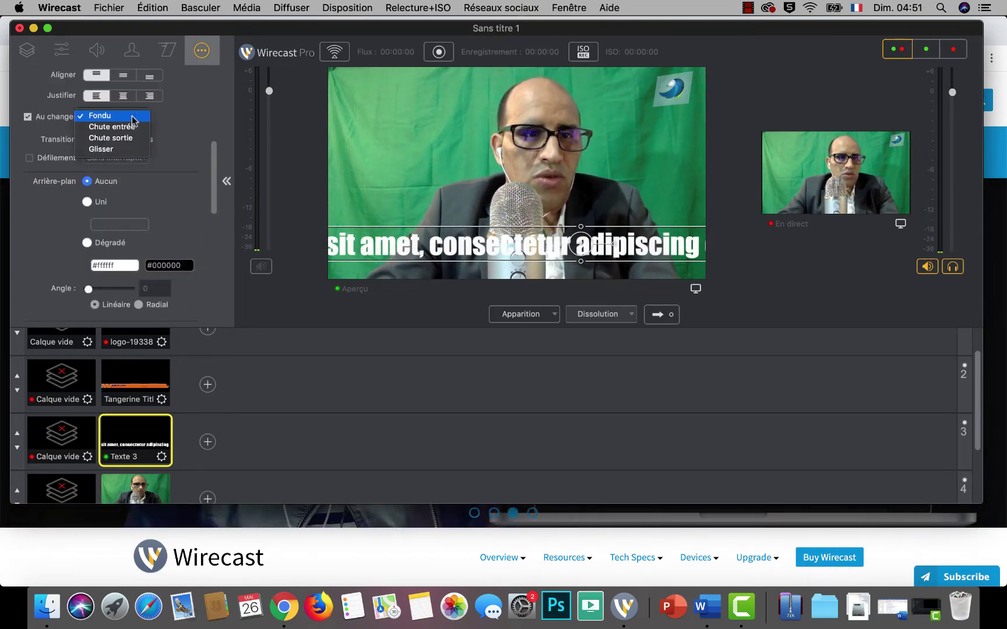
click(130, 117)
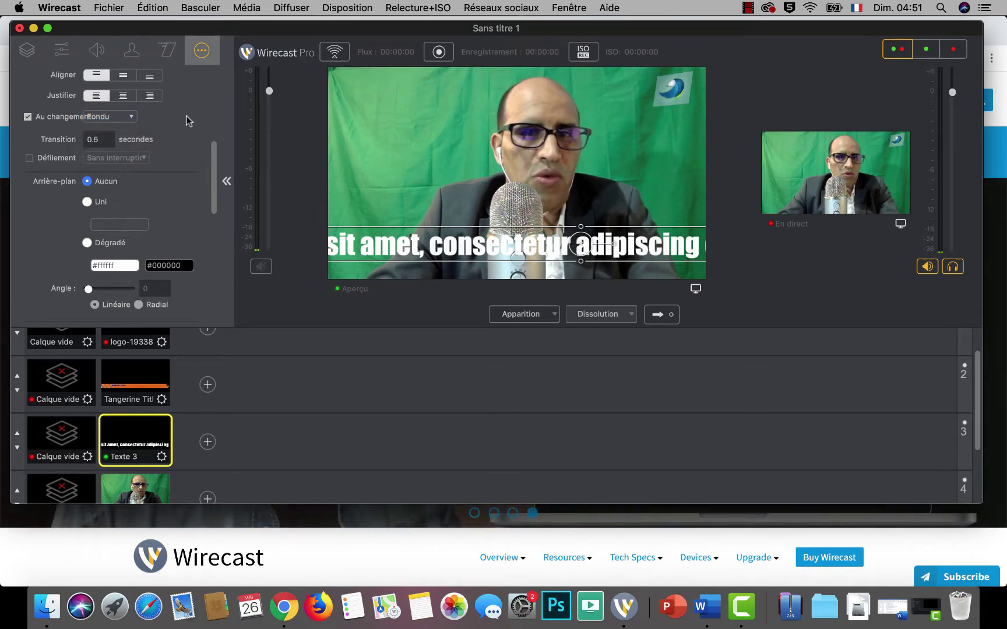
Enable scrolling for the text with mode Sans interruption, direction Droite à gauche and a speed of 100 pixels/s
click(29, 159)
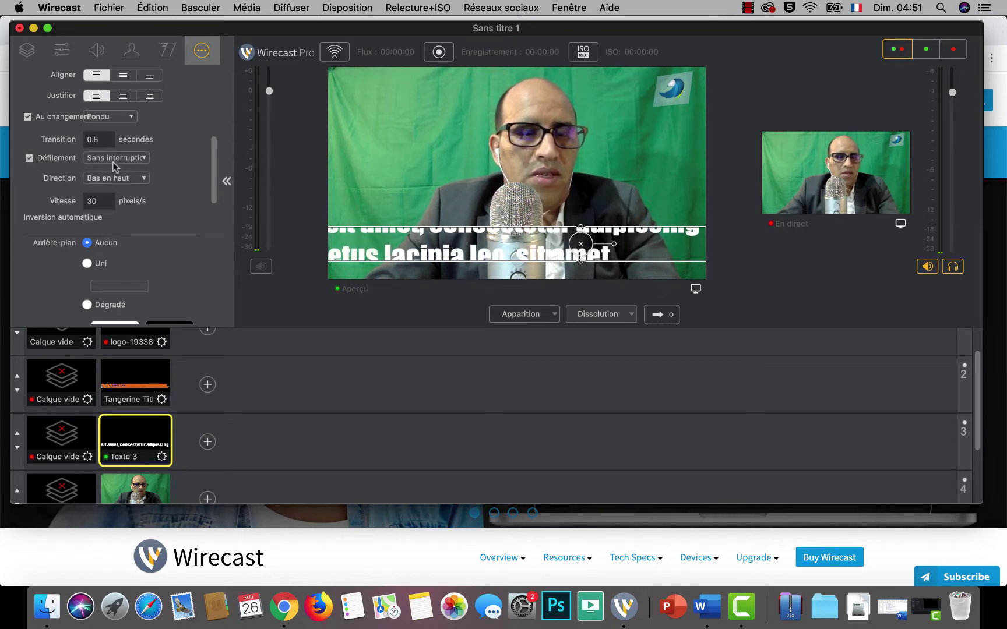
click(145, 158)
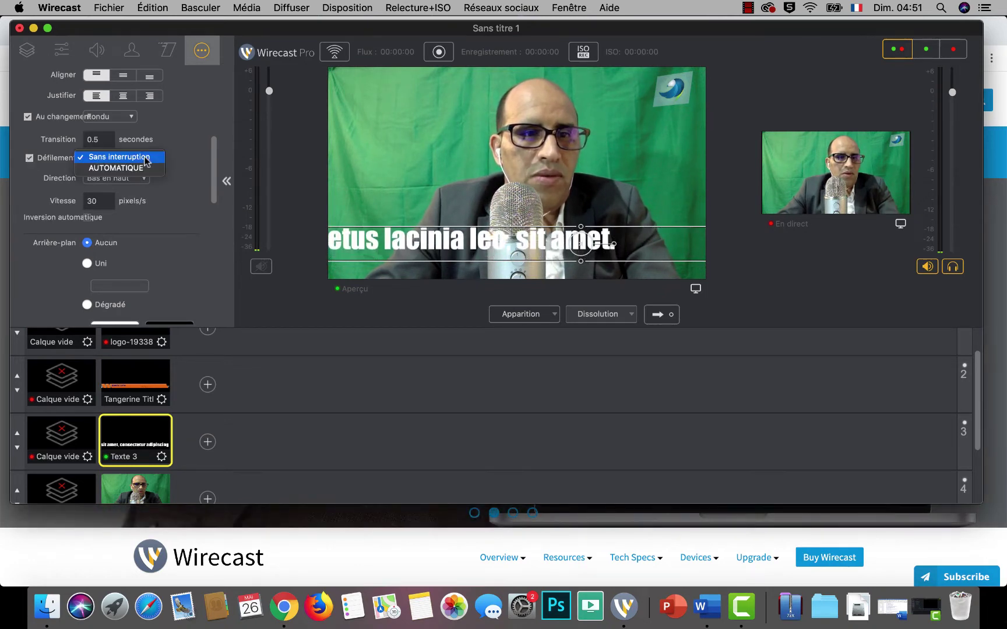
click(167, 164)
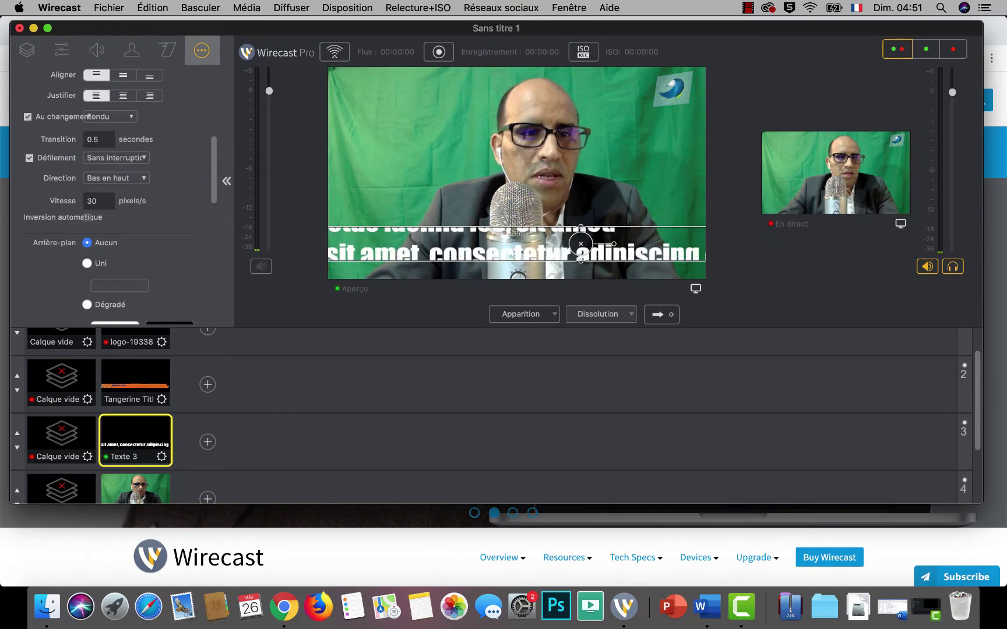
click(144, 179)
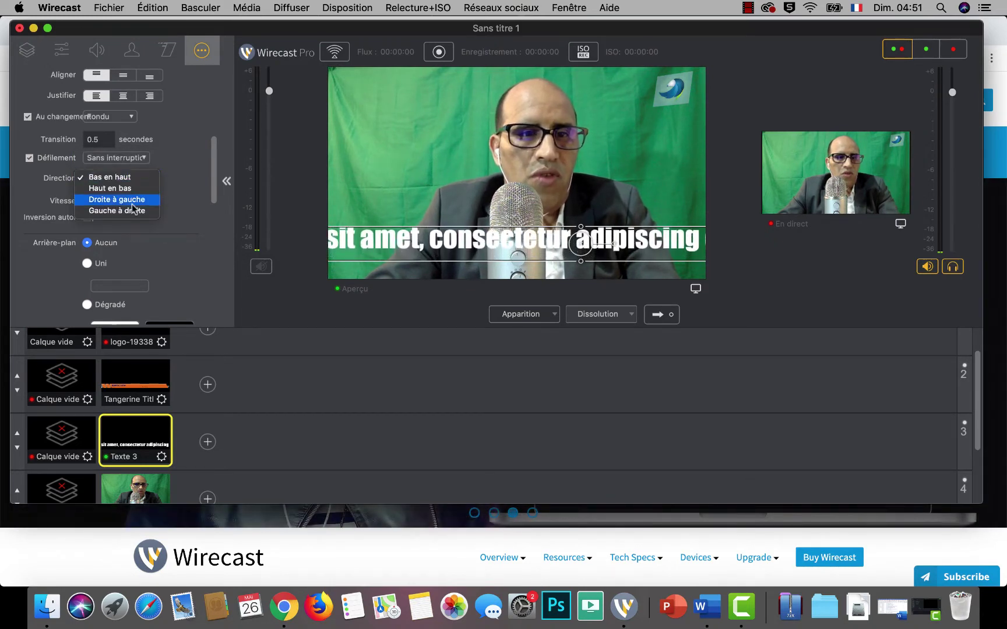
click(130, 200)
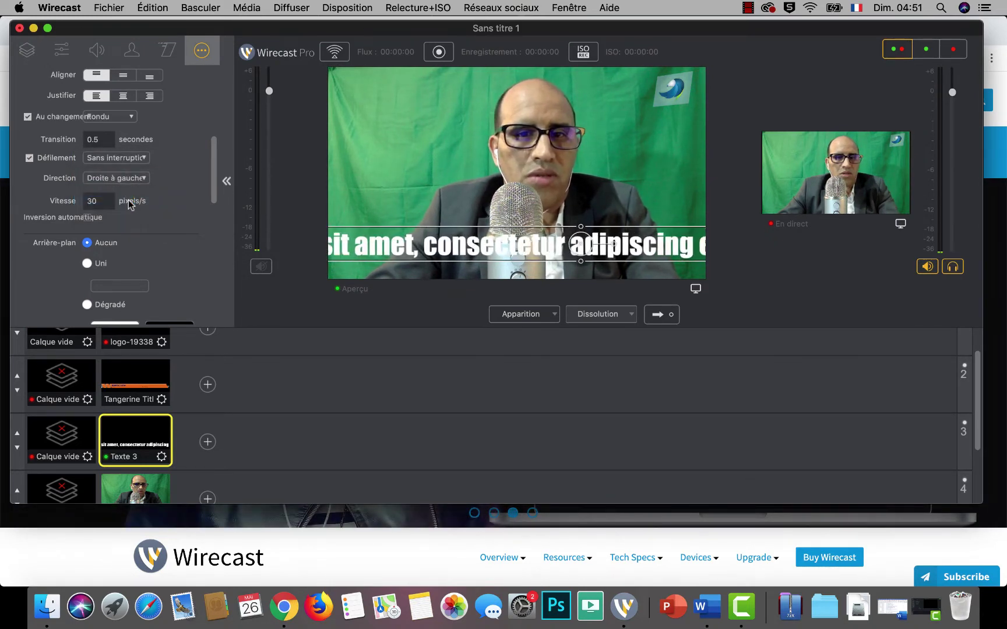
drag(105, 202, 57, 203)
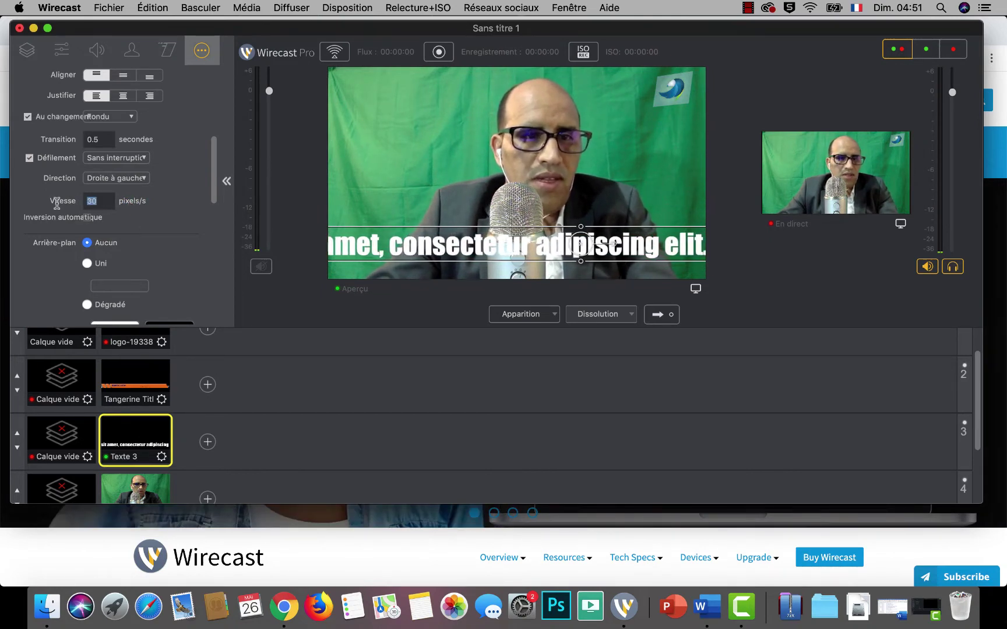
text(100)
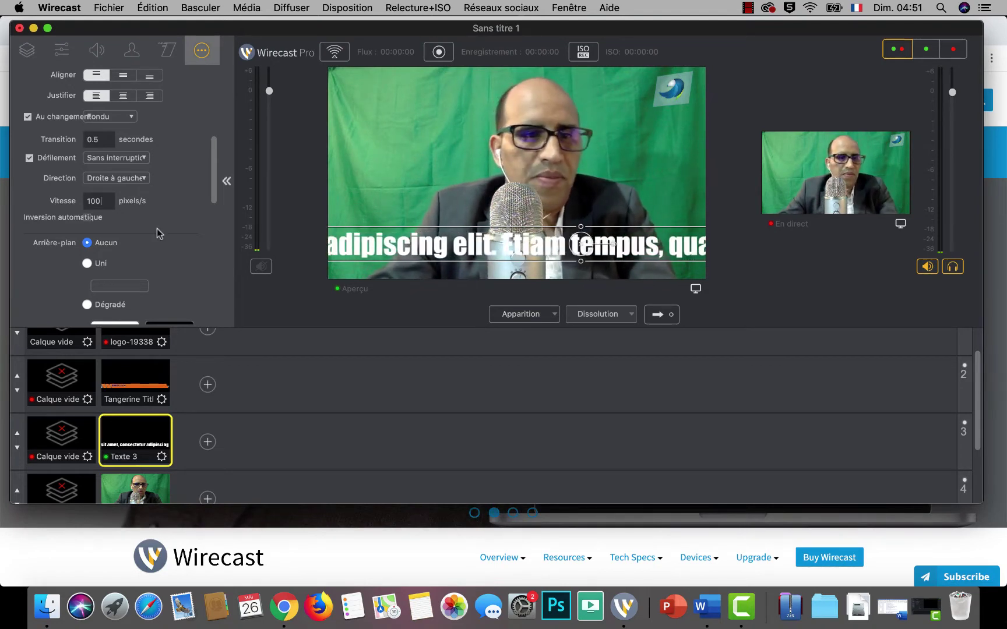
Set the ticker text's font size to 30 points and its font to Trebuchet MS
scroll(167, 215, down, 5)
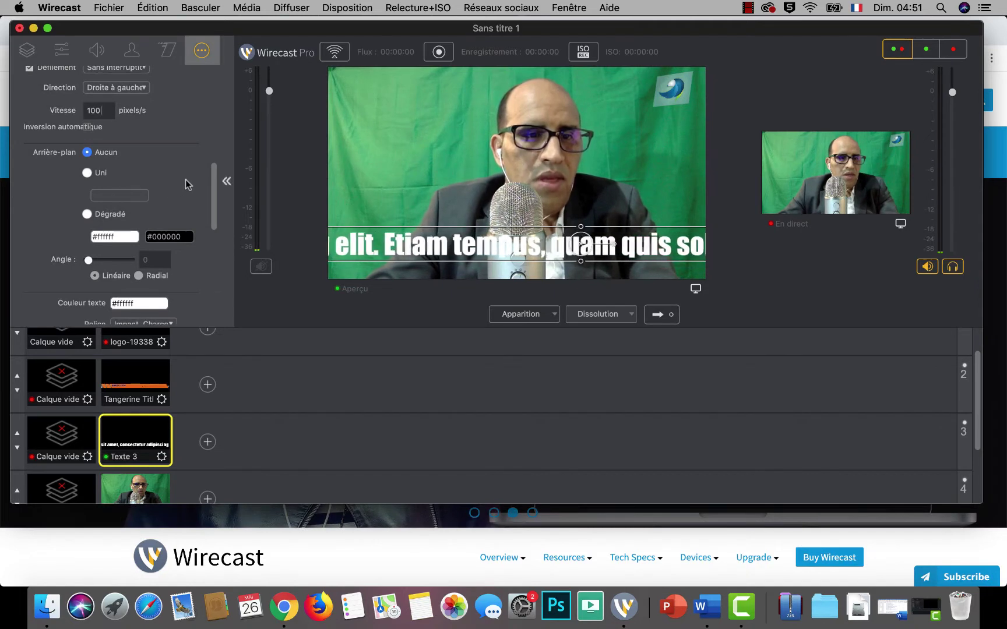
scroll(186, 179, down, 6)
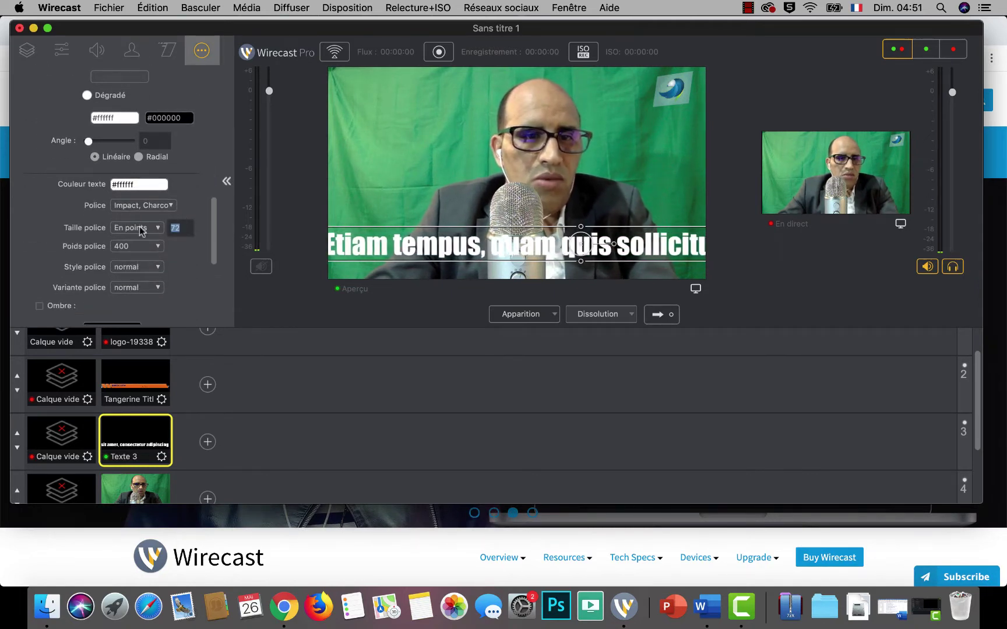
text(20)
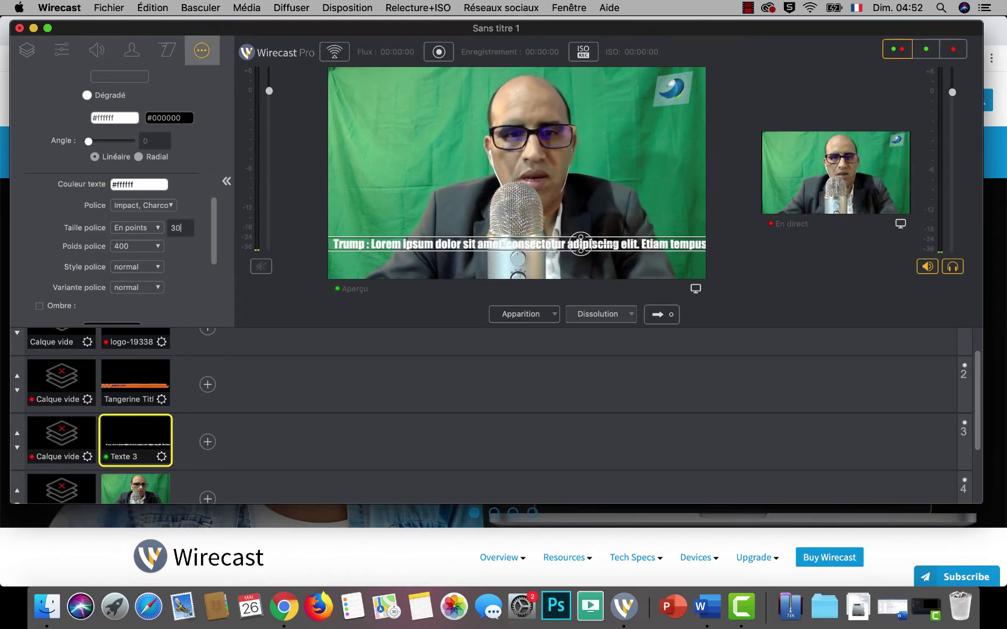
click(170, 206)
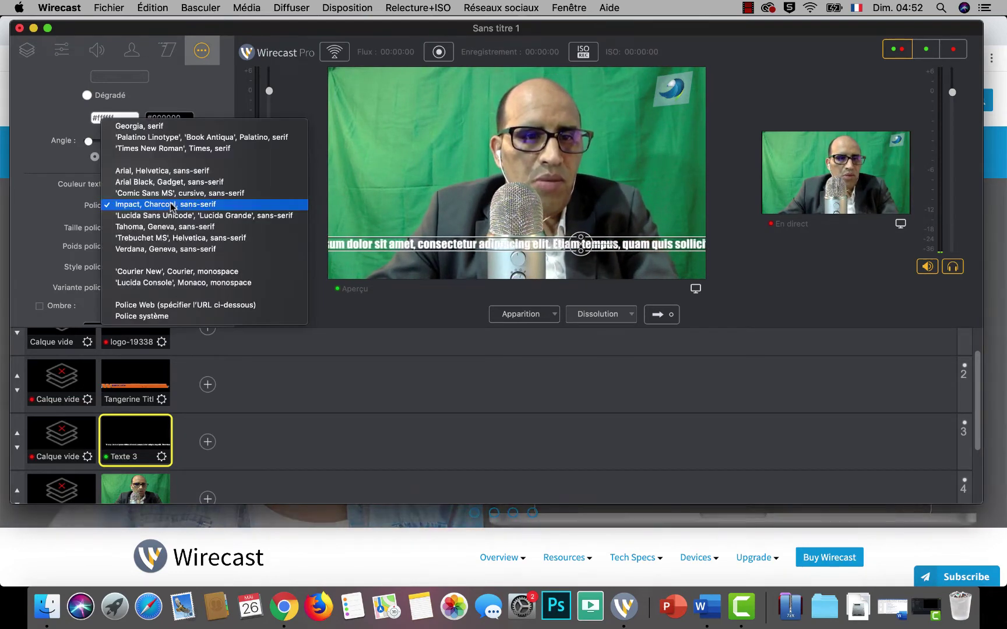
click(155, 237)
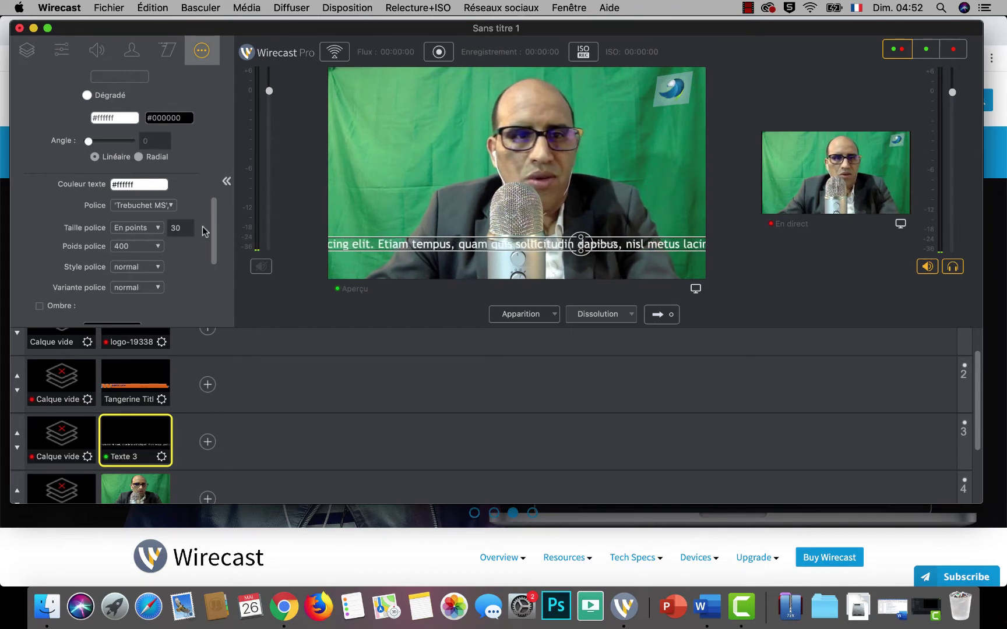
Give the ticker text a solid (Uni) background in blue, #075696
scroll(165, 222, down, 3)
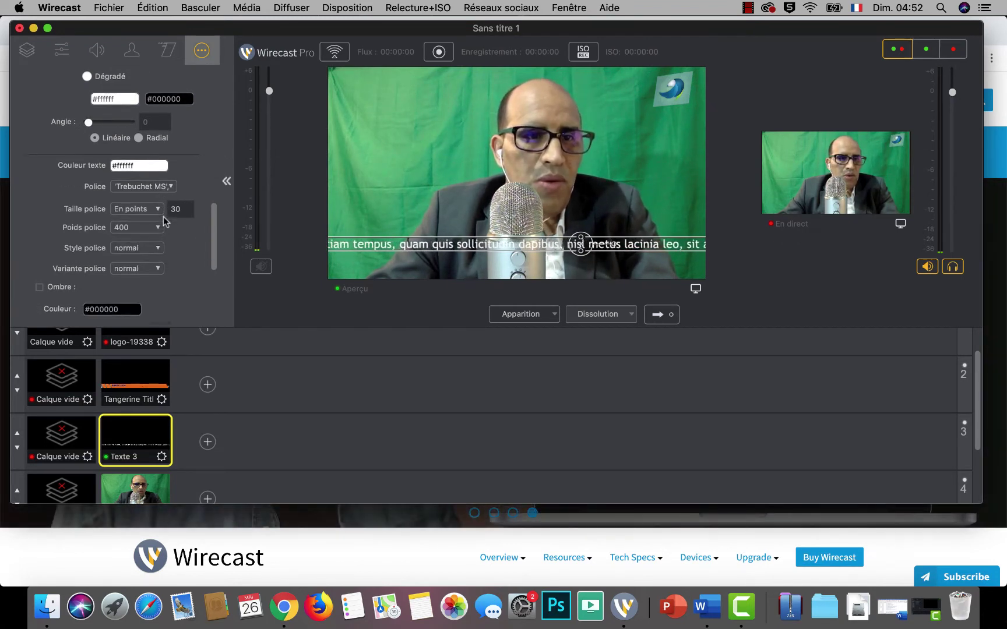
scroll(165, 221, up, 10)
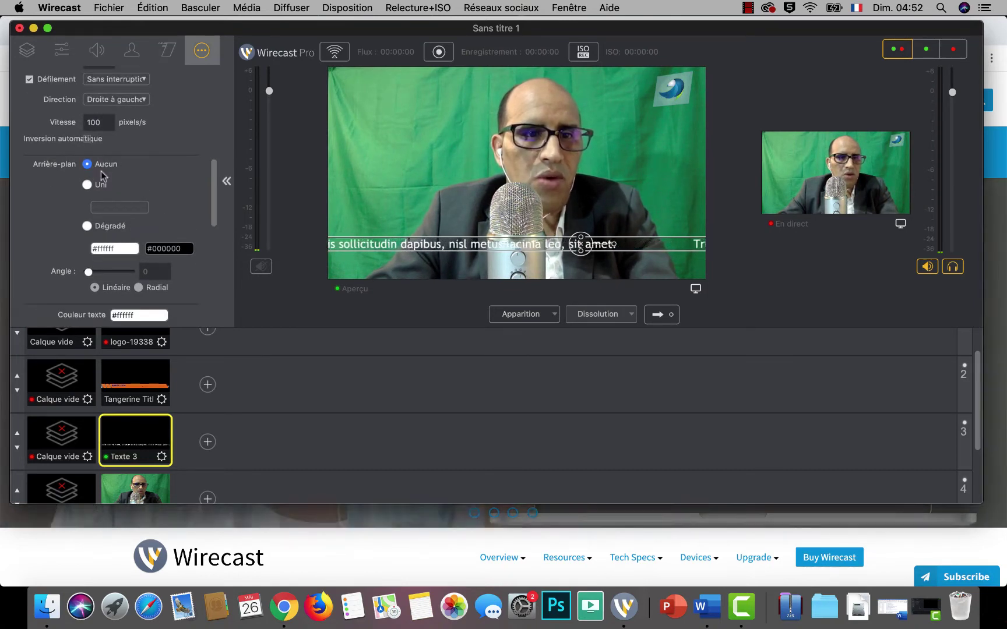
click(87, 185)
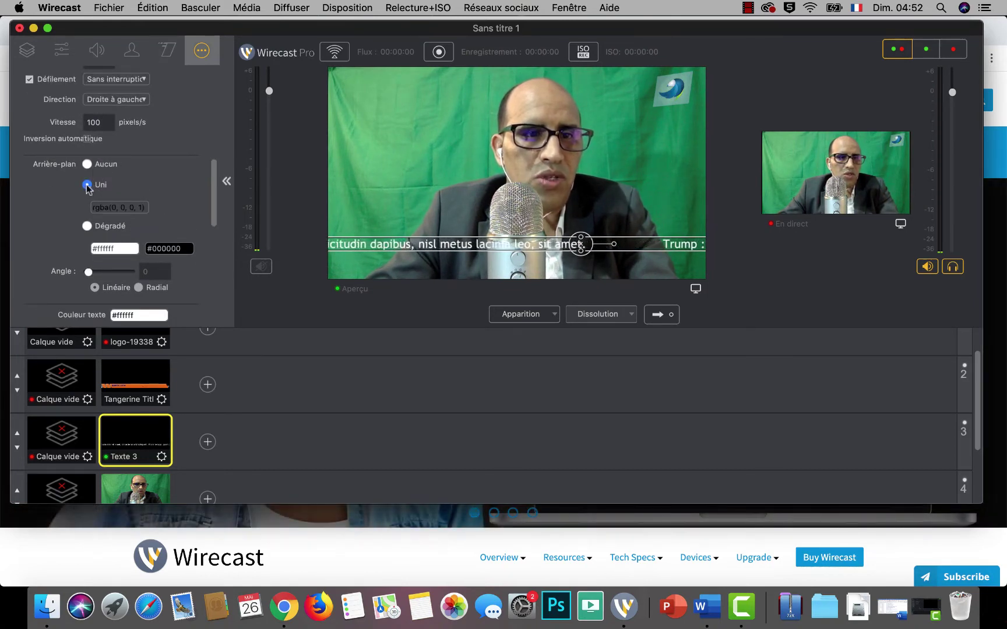
click(112, 207)
drag(190, 228, 193, 260)
click(175, 256)
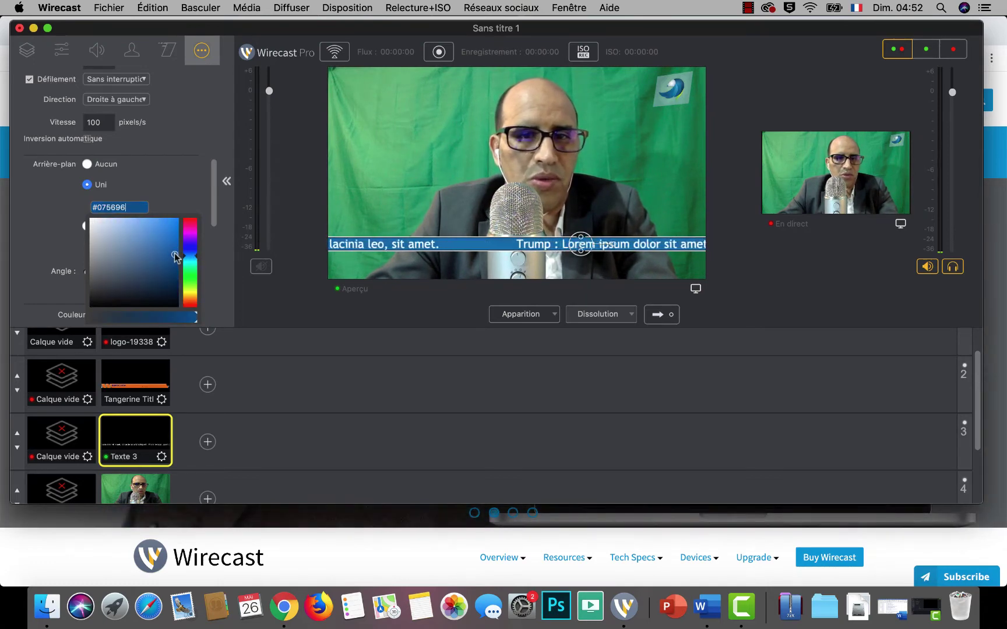
Check the ticker in the enlarged preview and move it down to the bottom edge of the picture
click(226, 182)
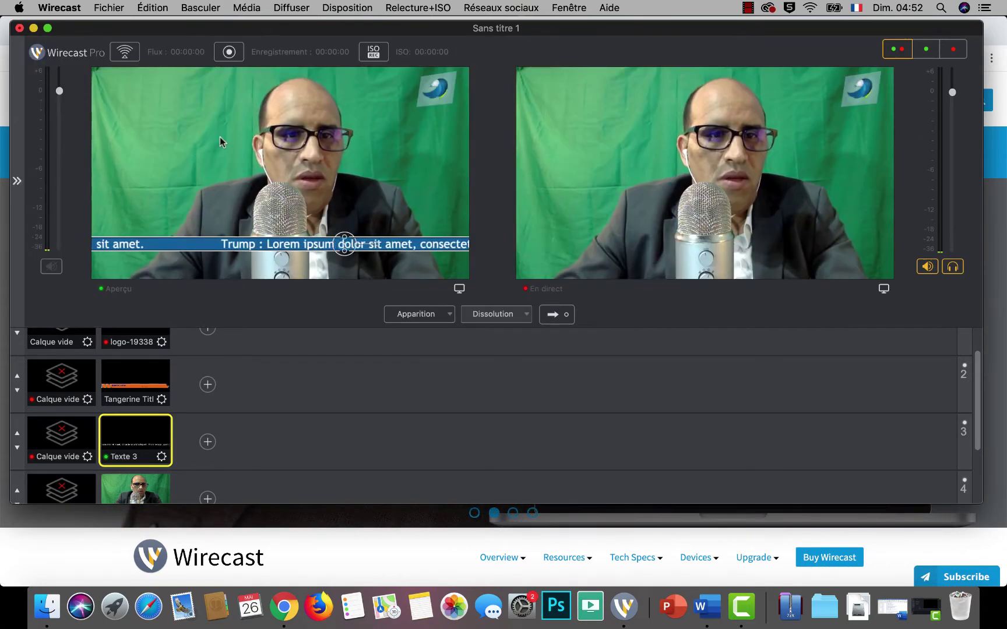
click(17, 181)
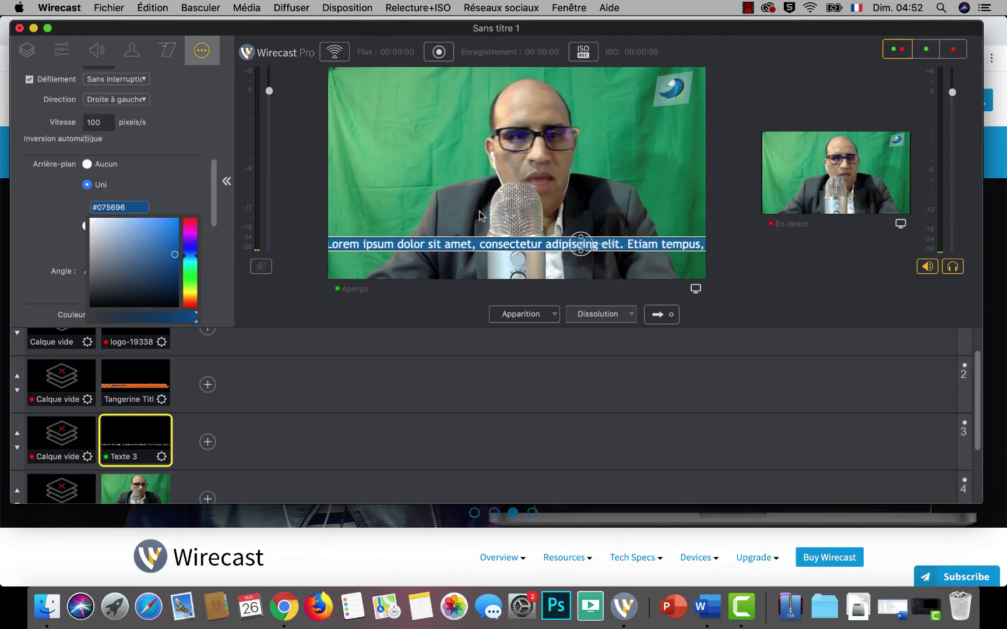
drag(480, 251, 481, 269)
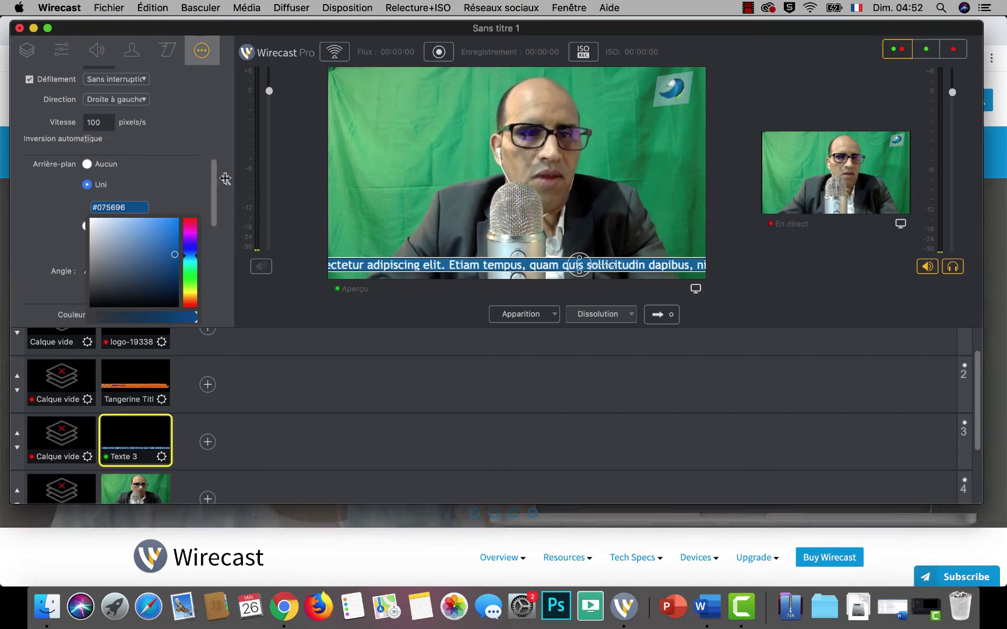
Switch the ticker's background to a gradient (Dégradé) and set its first colour to blue #0784e8
scroll(210, 175, down, 3)
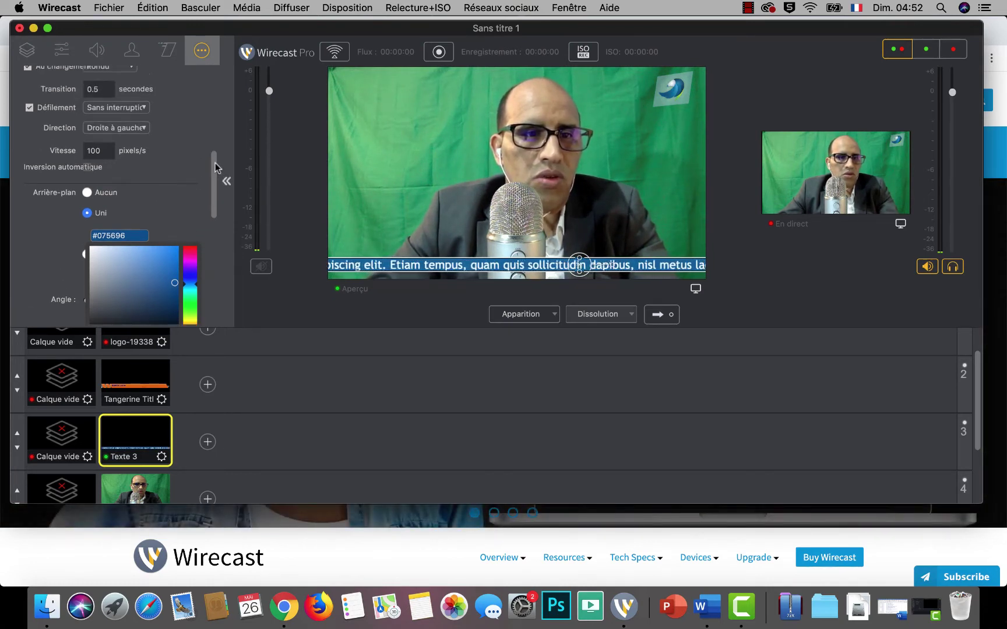
scroll(211, 193, down, 8)
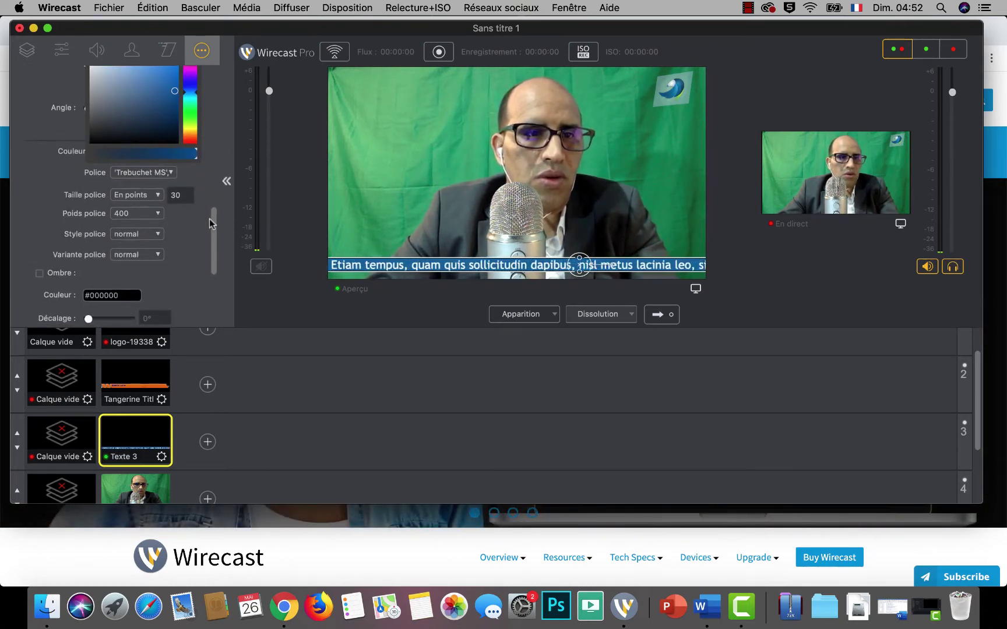
click(38, 149)
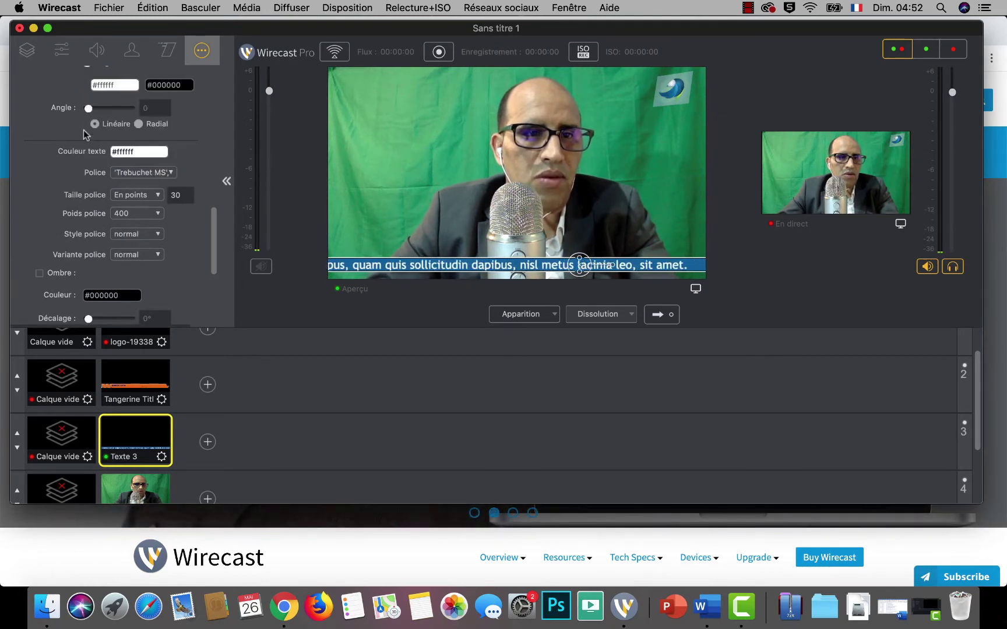
scroll(107, 135, up, 3)
scroll(107, 133, up, 6)
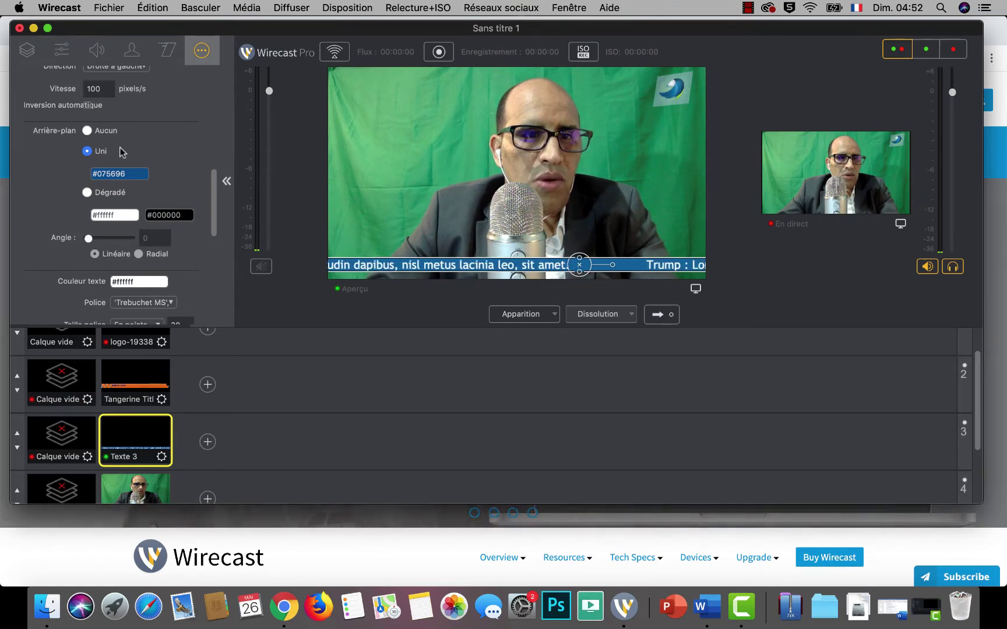
click(89, 193)
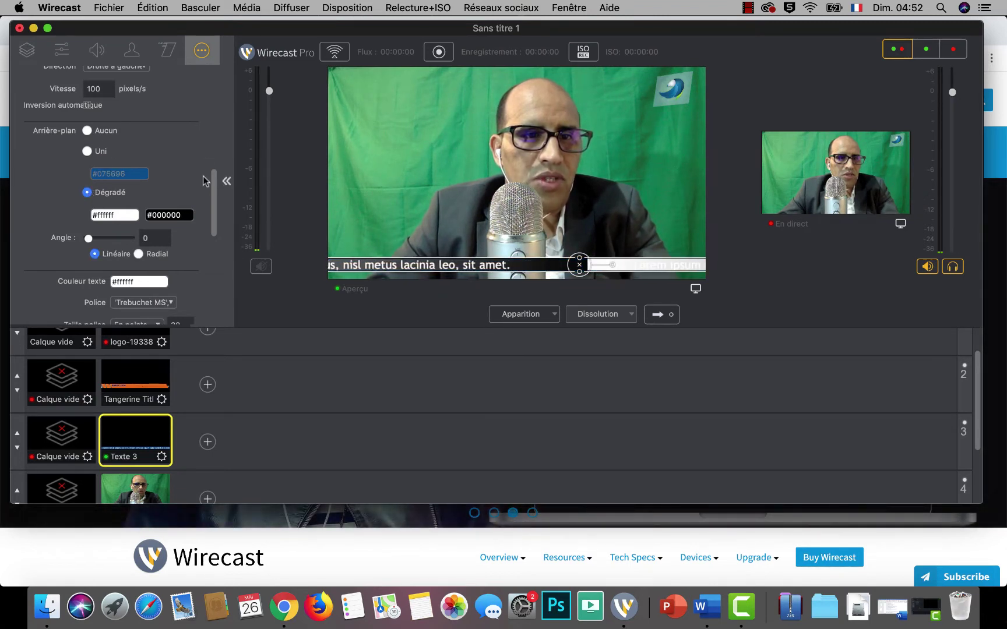
scroll(163, 155, down, 2)
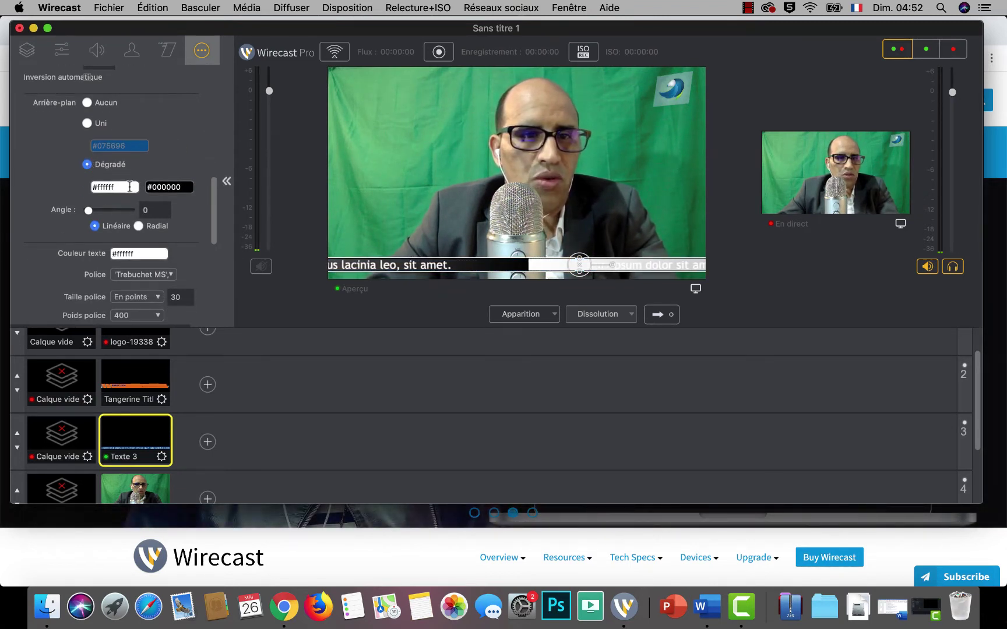
click(129, 186)
click(175, 212)
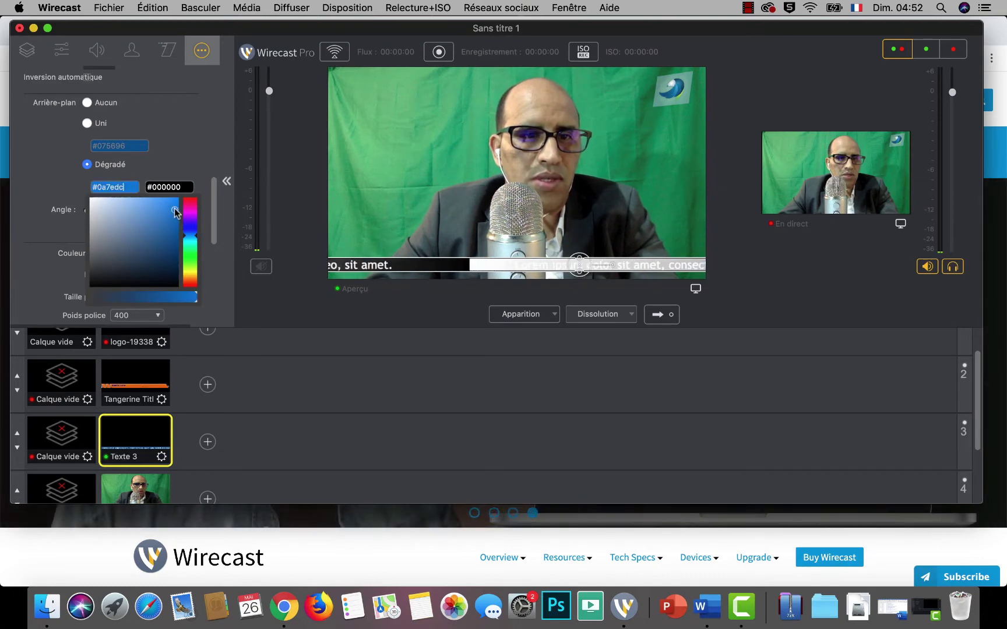
drag(176, 209, 177, 210)
Set the second colour of the background gradient to dark blue #04318c
click(169, 189)
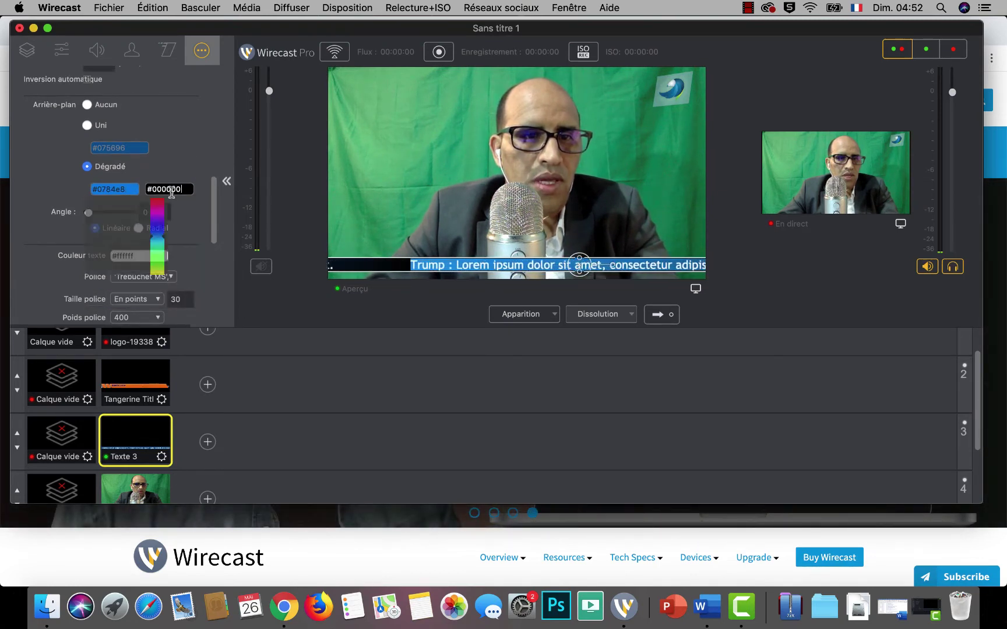
click(177, 242)
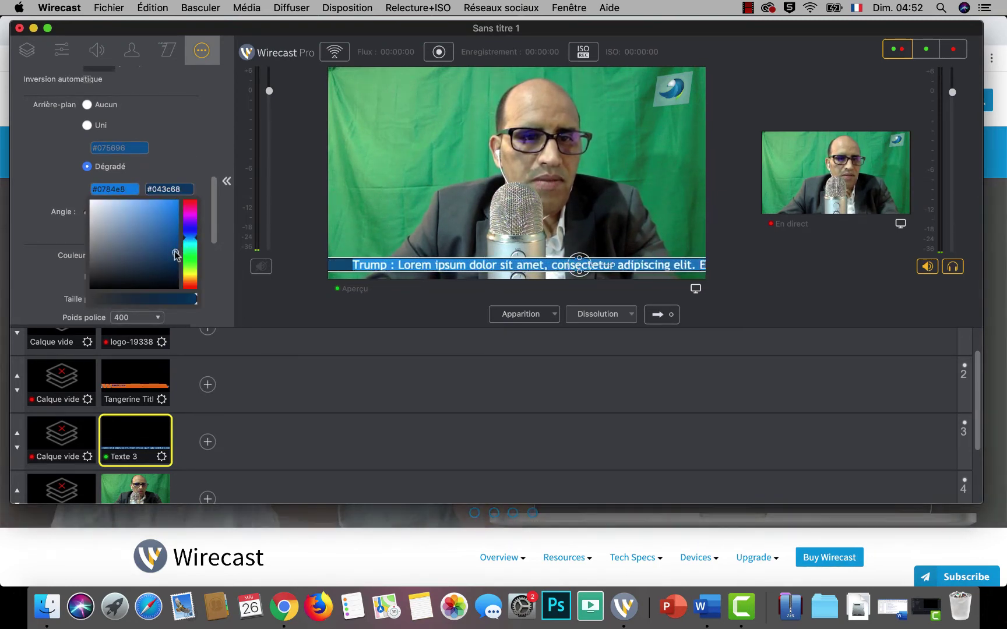
drag(196, 243, 197, 237)
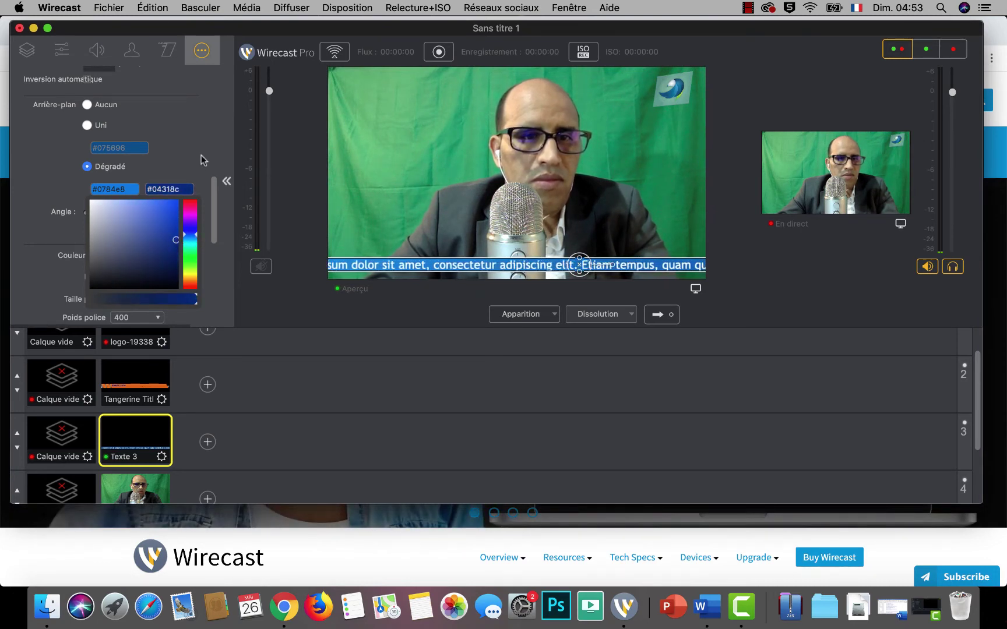
click(168, 164)
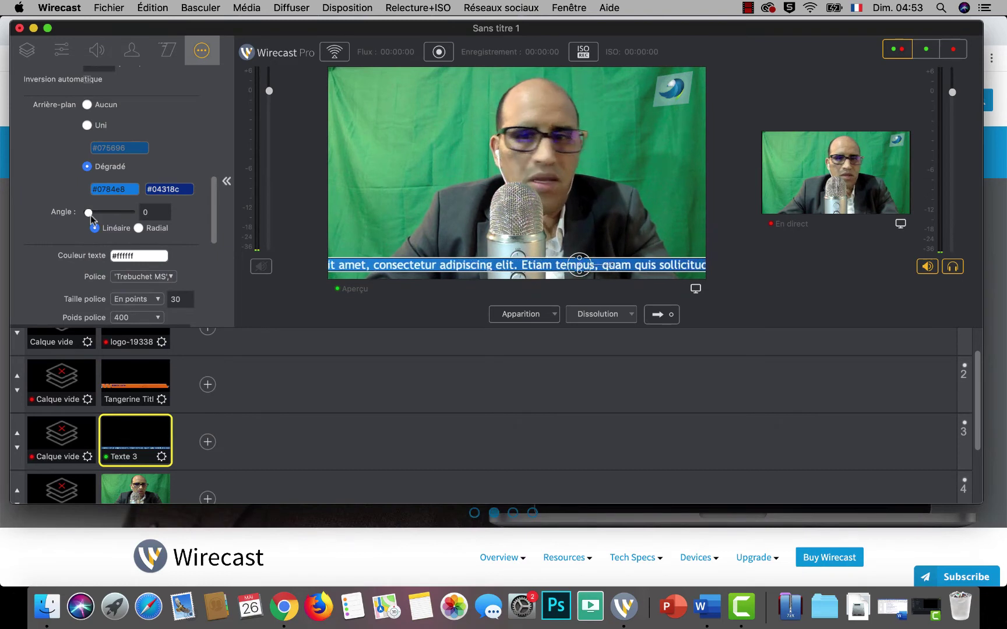
Try the Radial gradient, return to Linéaire and set the gradient angle to 41°
mouse_move(89, 213)
mouse_down()
mouse_move(112, 211)
mouse_move(100, 212)
mouse_up()
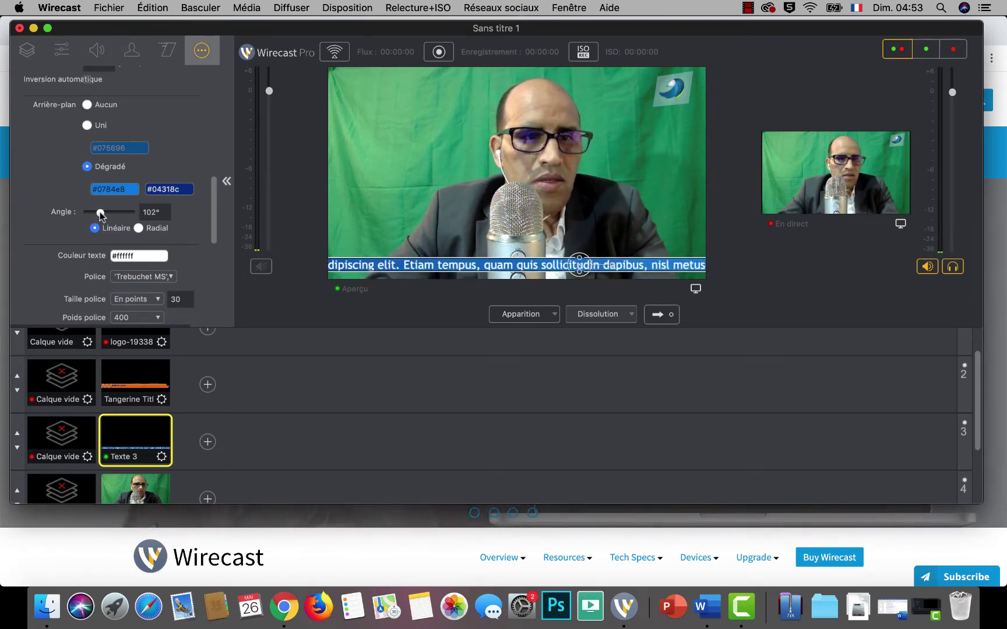
click(139, 228)
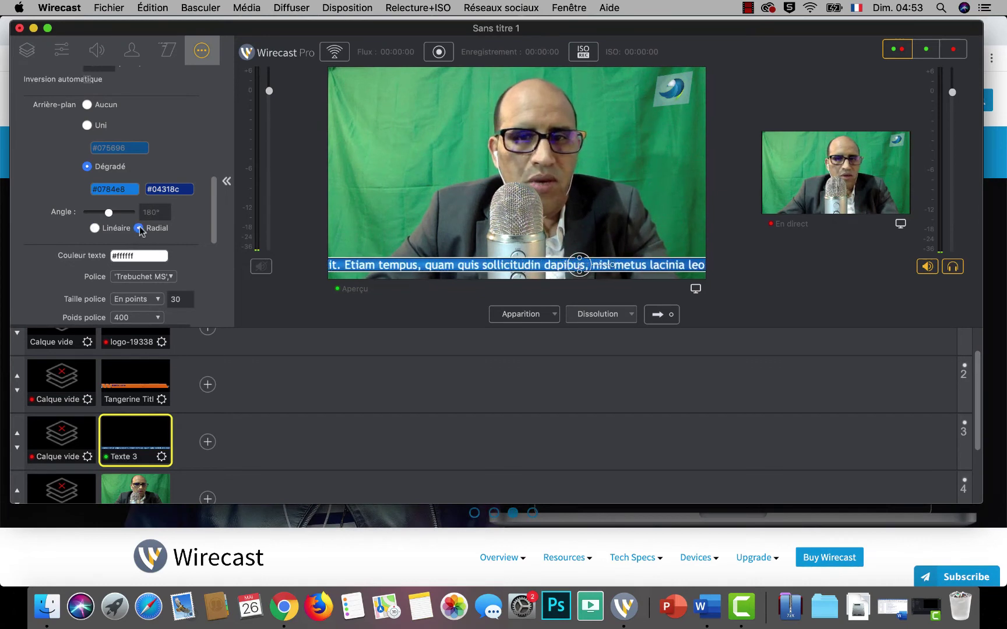
click(94, 228)
mouse_move(108, 214)
mouse_down()
mouse_move(139, 212)
mouse_move(93, 214)
mouse_up()
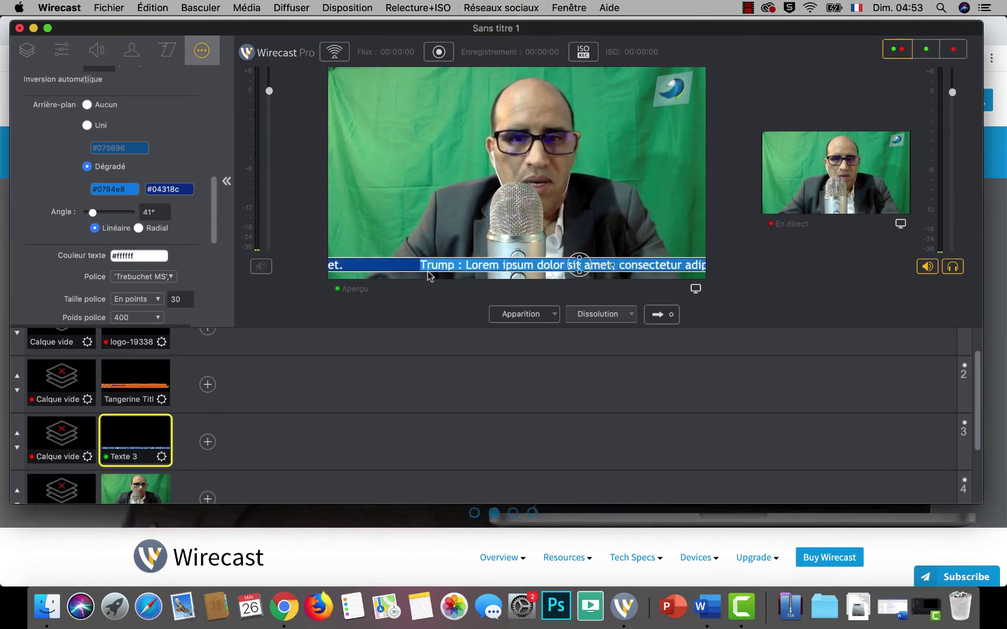
Set the ticker text's font style to italic
scroll(204, 269, down, 2)
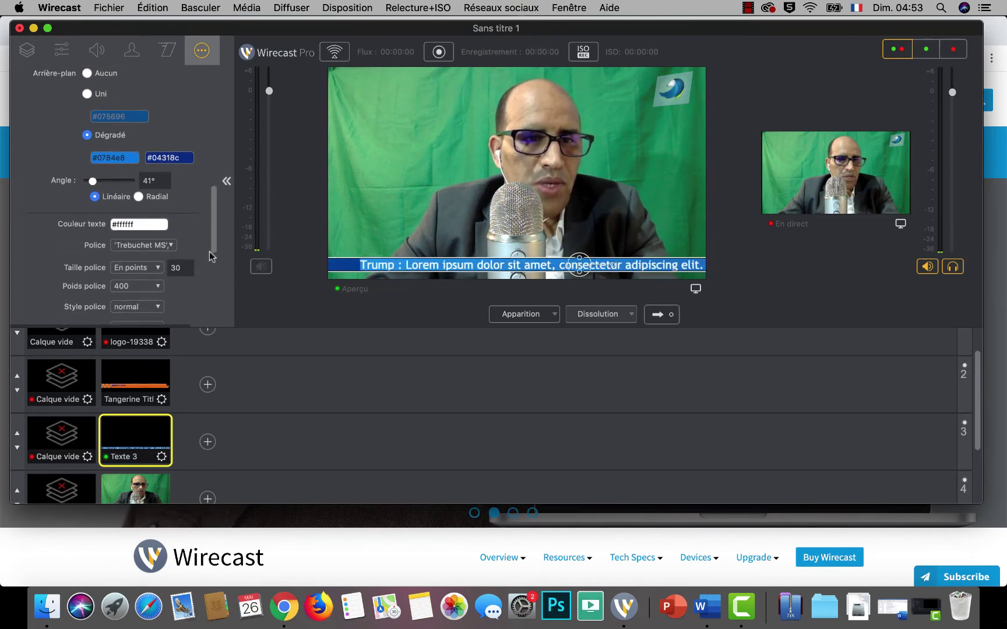
scroll(209, 251, down, 4)
scroll(176, 246, down, 2)
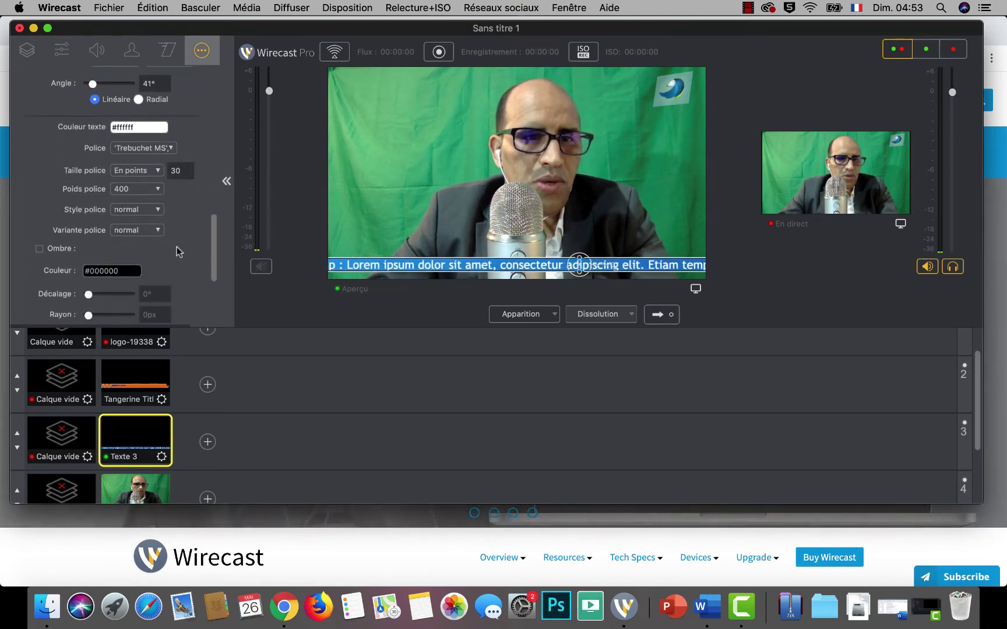
click(146, 205)
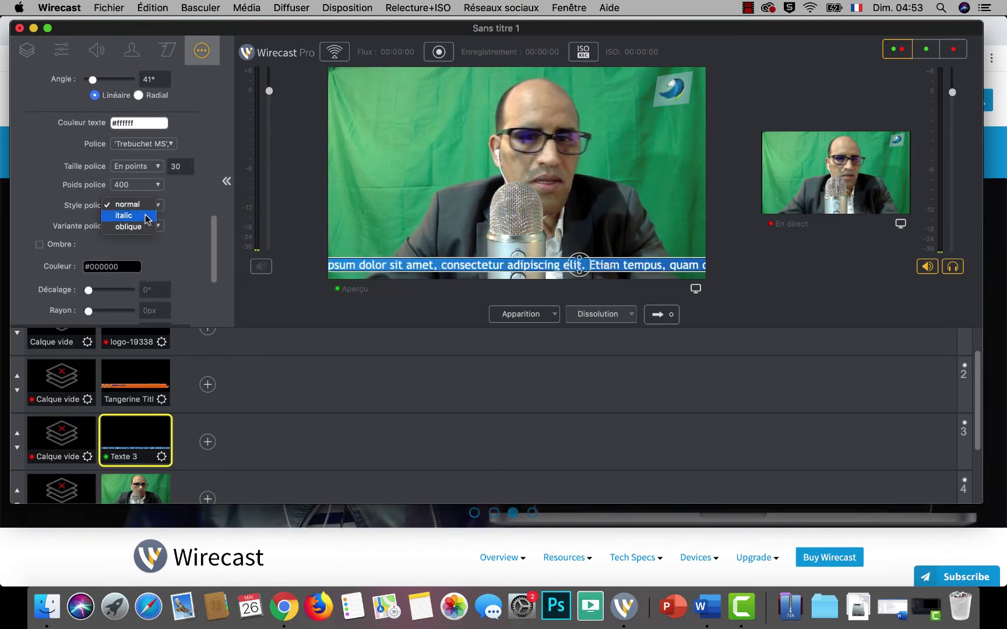
click(146, 216)
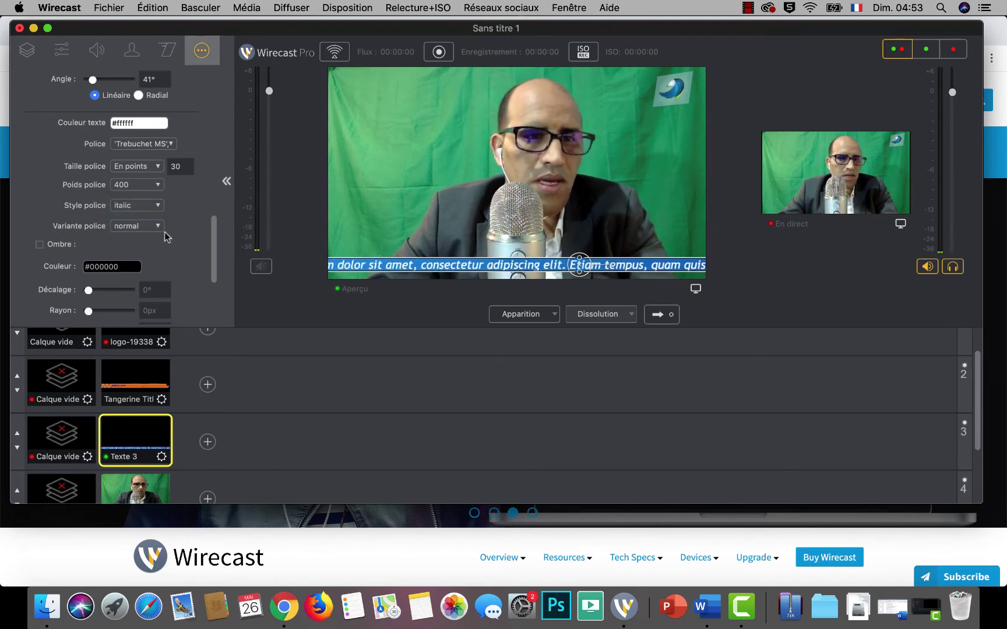
Try the small-caps font variant on the ticker text and return it to normal
click(160, 228)
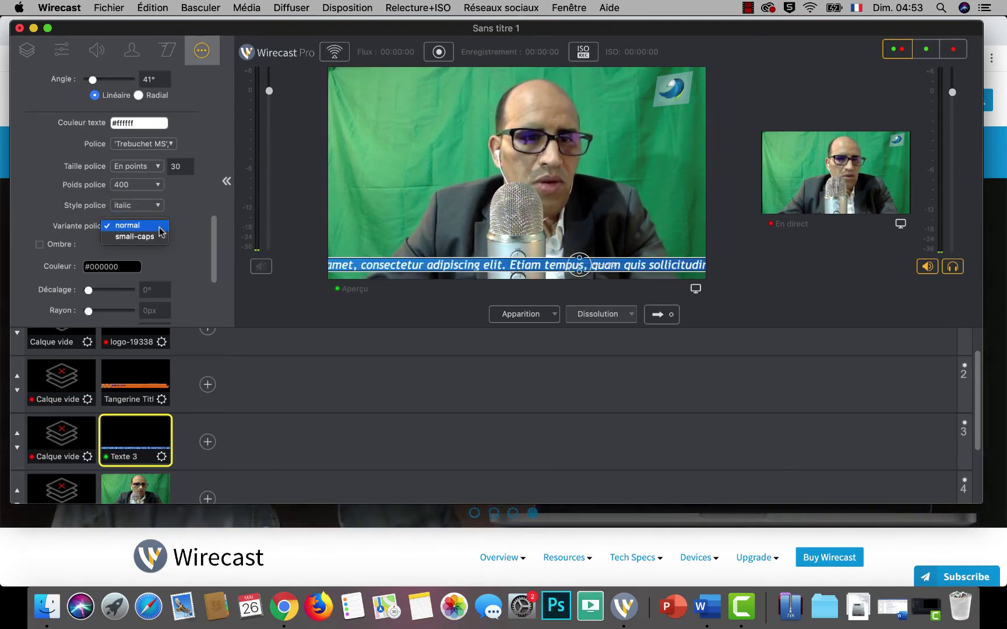
click(153, 237)
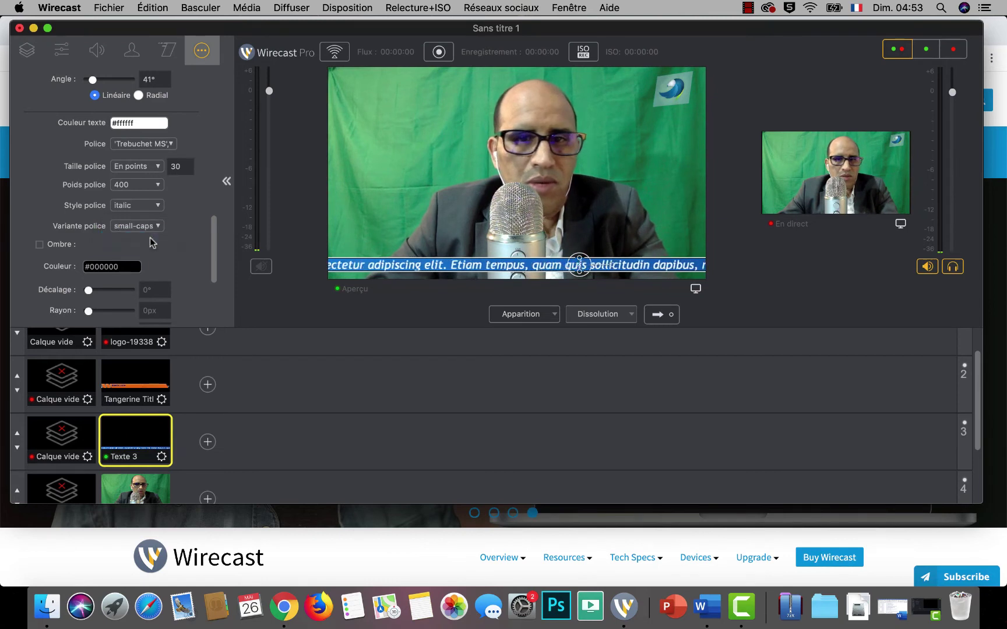
click(157, 227)
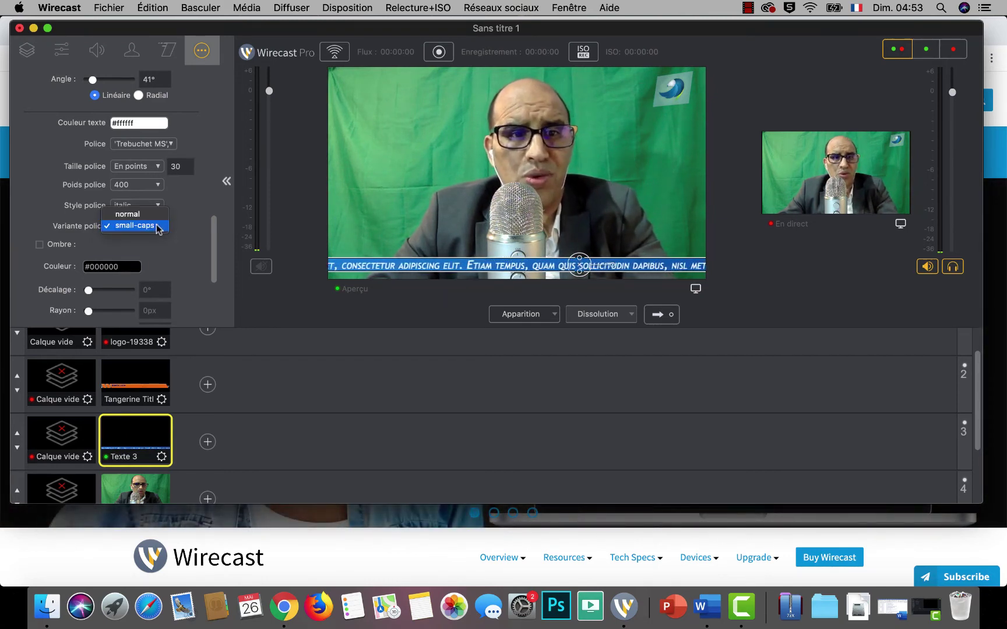
click(148, 216)
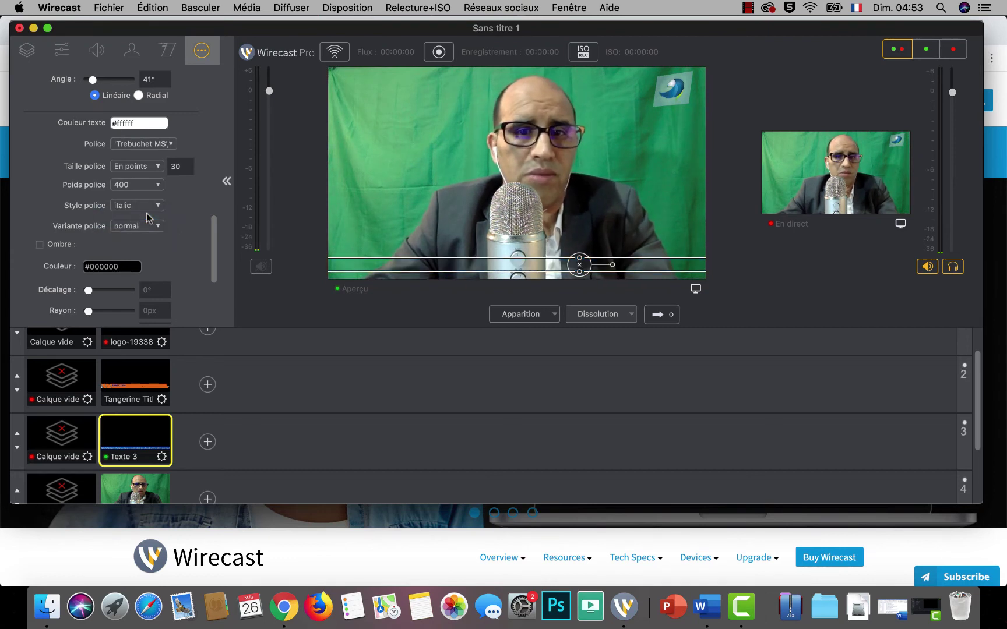
scroll(148, 219, up, 10)
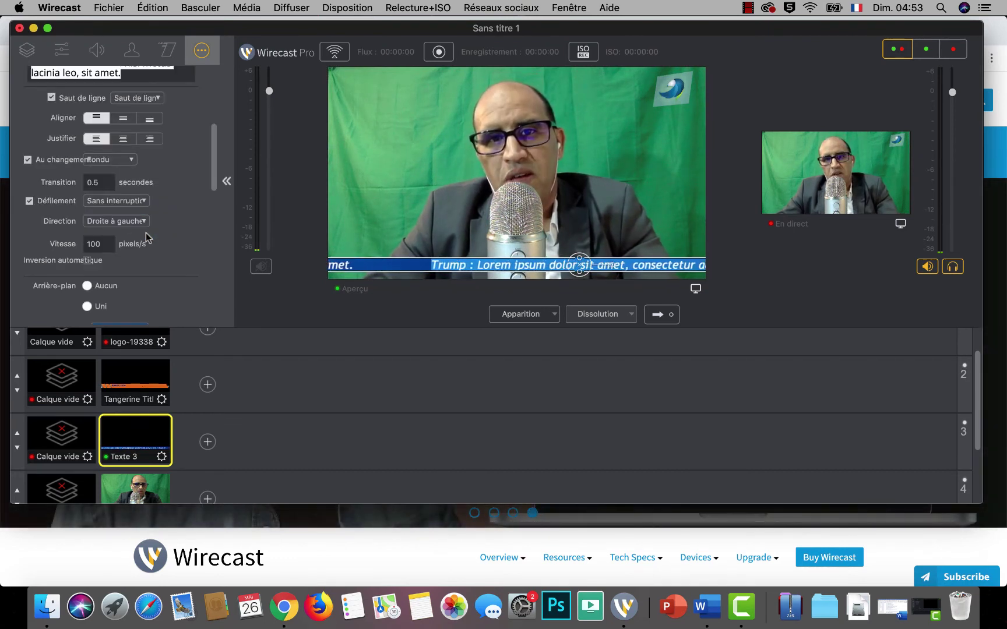